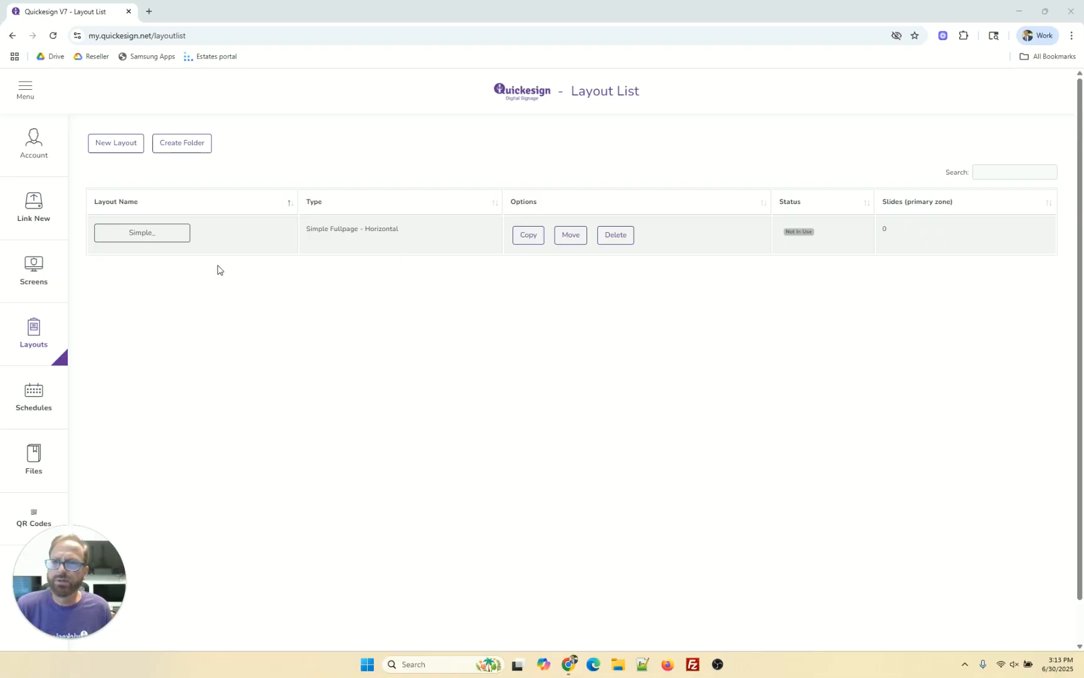
Open the Simple layout, connect its "Canva *NEW*" widget to Canva, and allow Quickesign access to the account
click(140, 244)
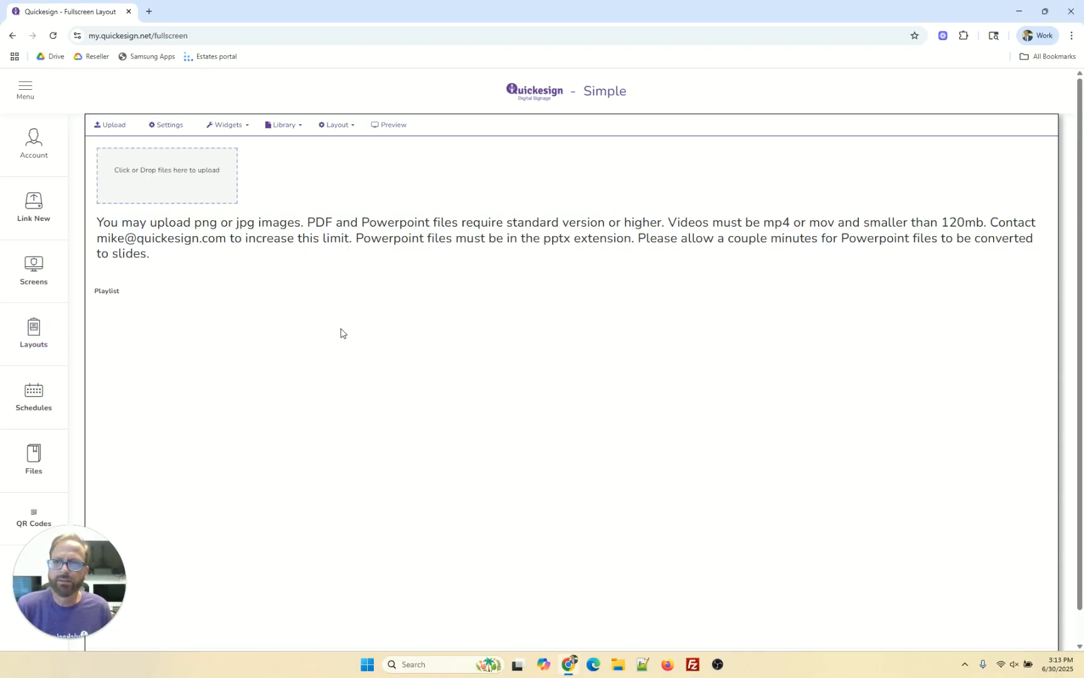
click(224, 129)
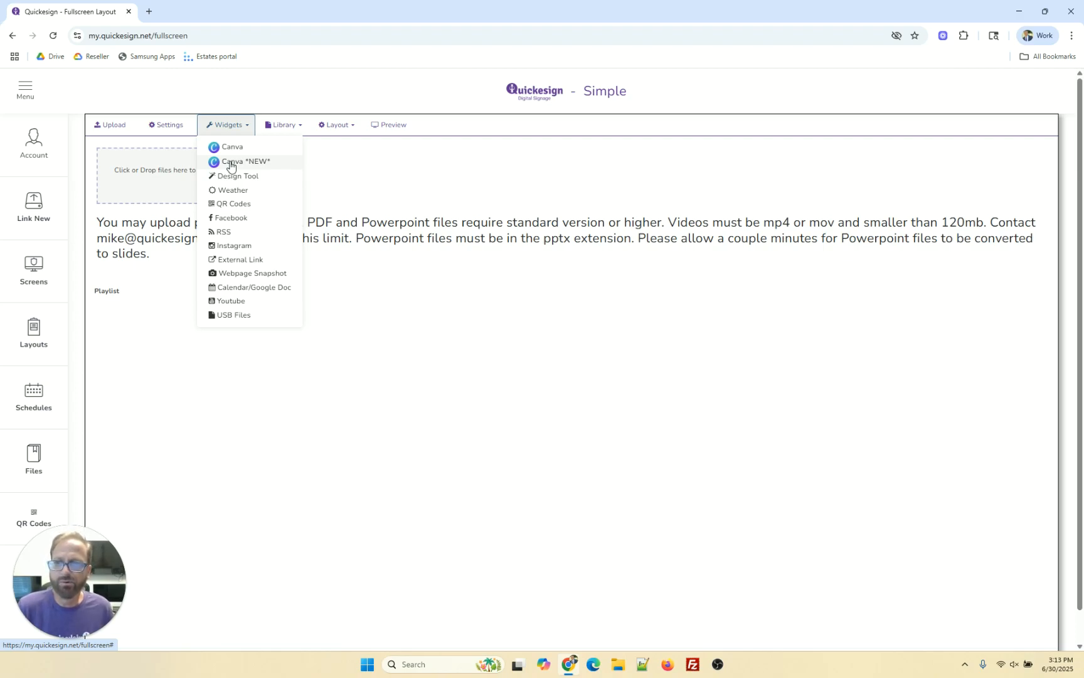
click(231, 166)
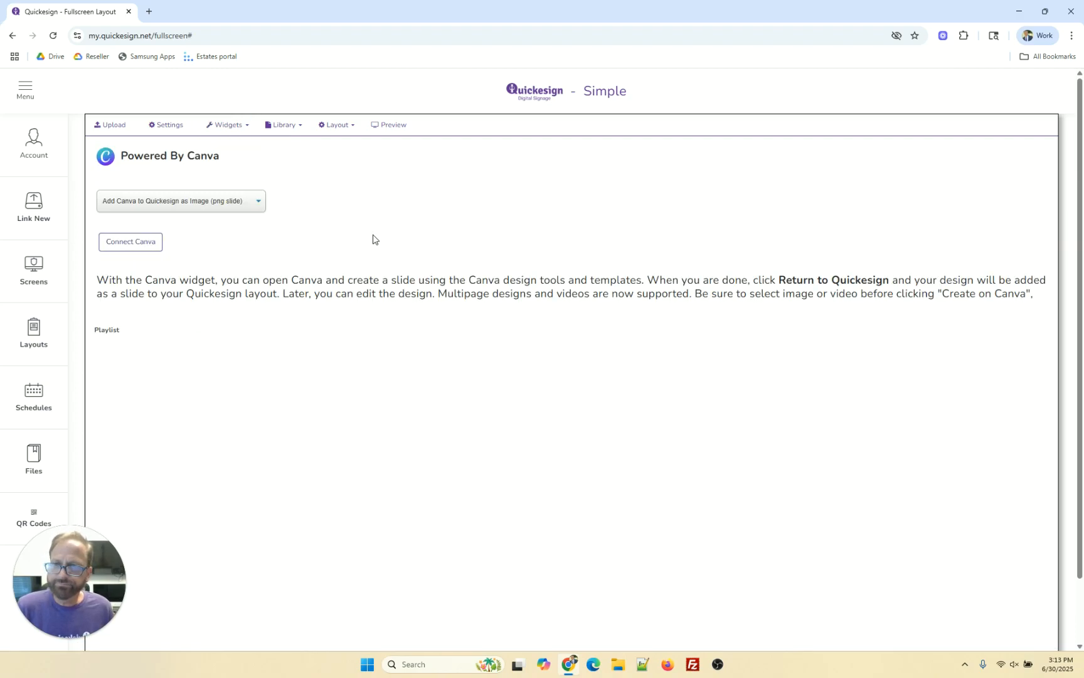
click(135, 250)
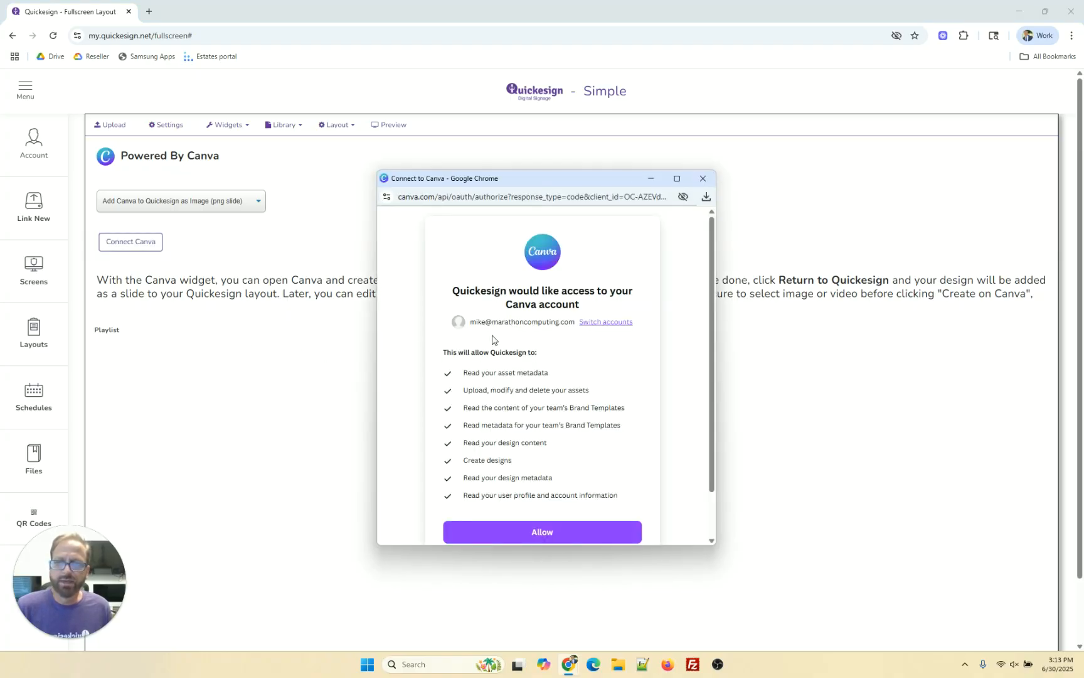
scroll(593, 442, down, 1)
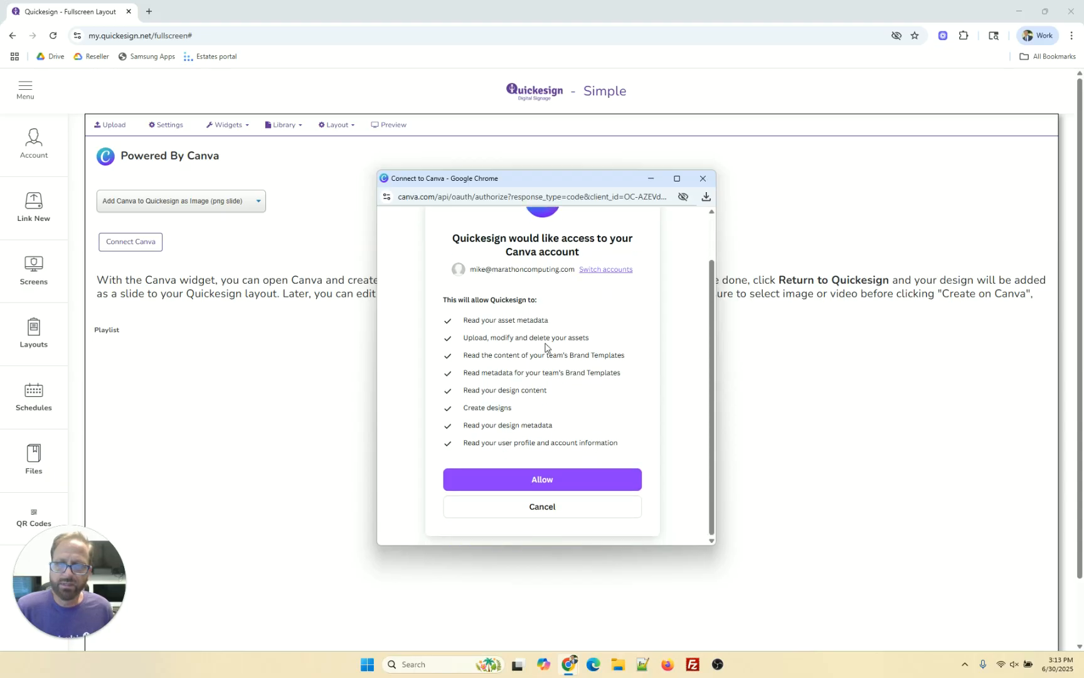
click(540, 479)
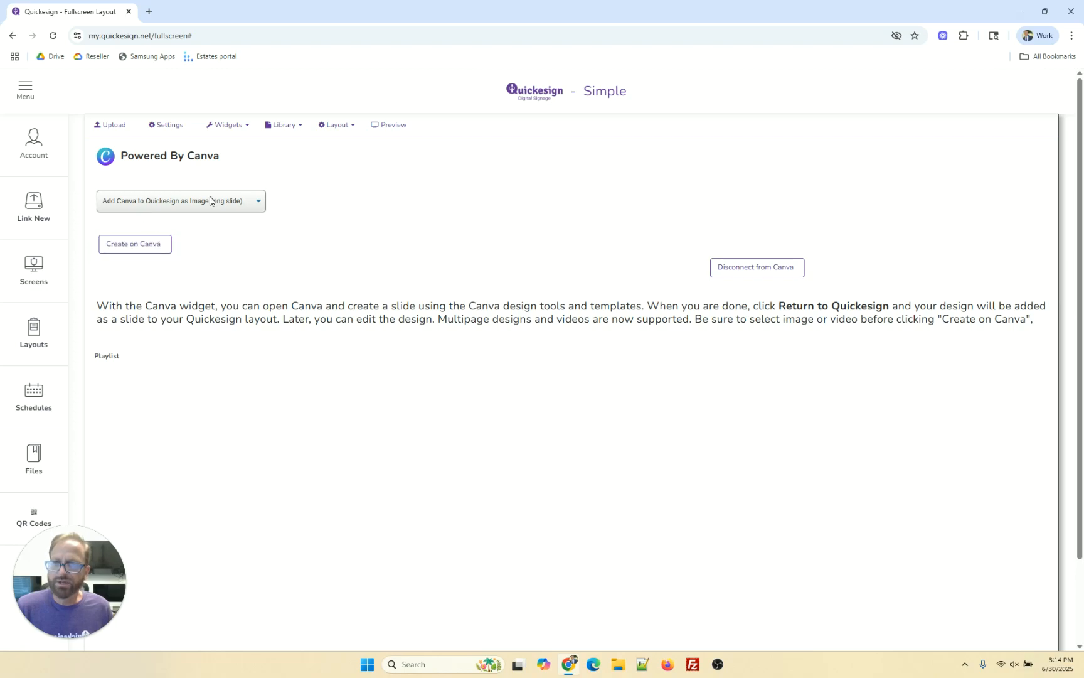
Create a new Canva design with the import format kept as Image (png slide)
click(183, 207)
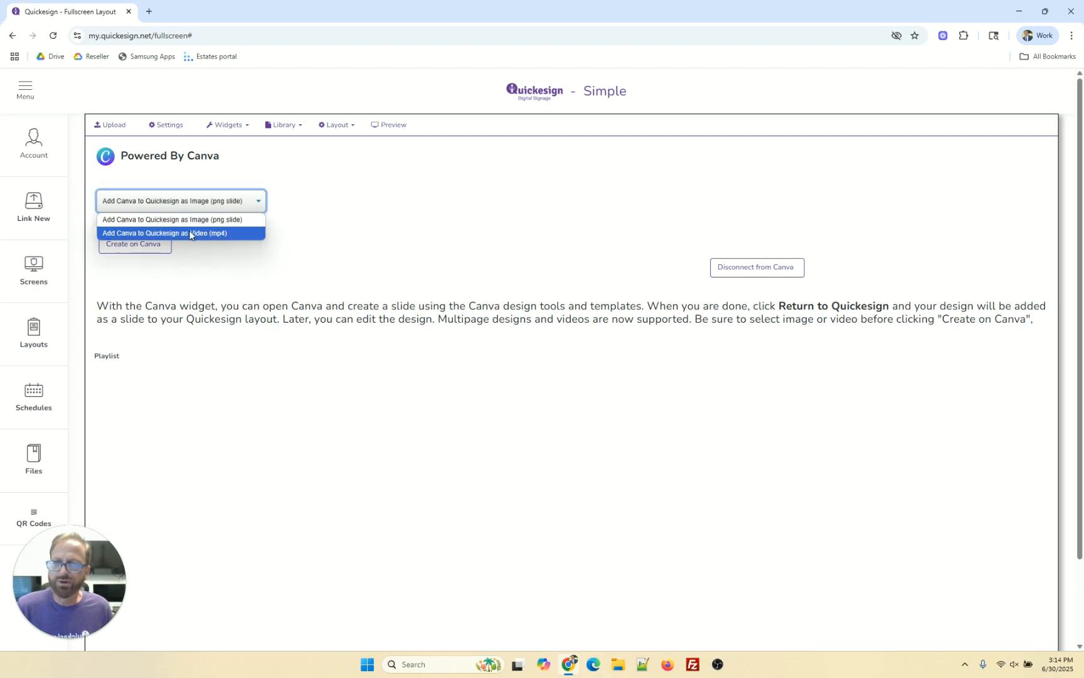
click(202, 181)
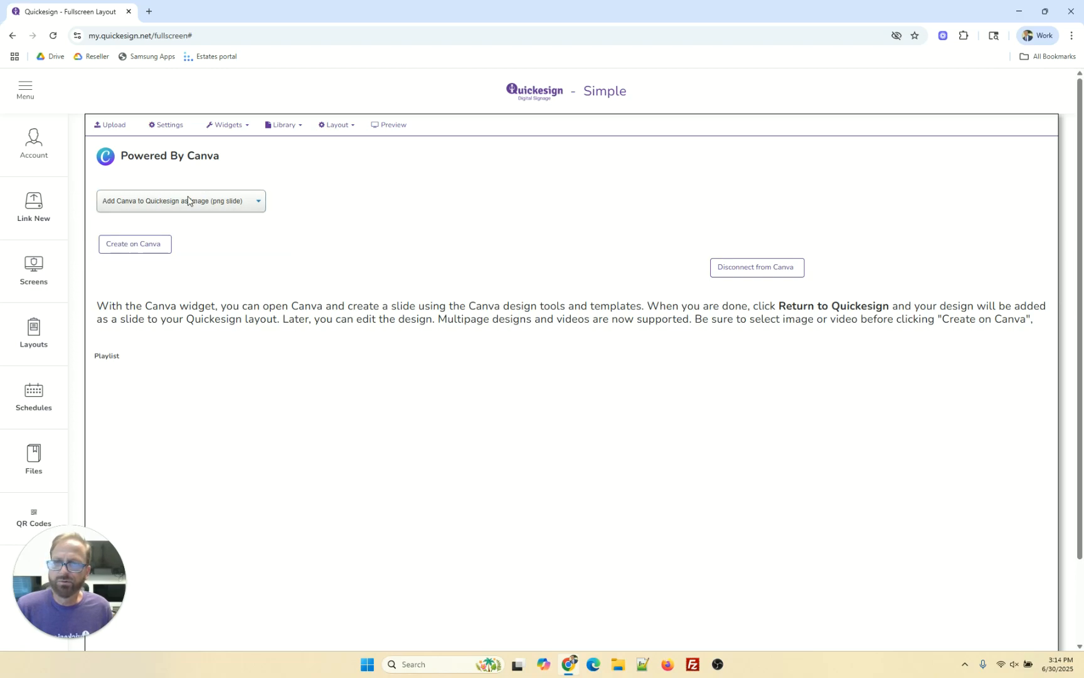
click(149, 251)
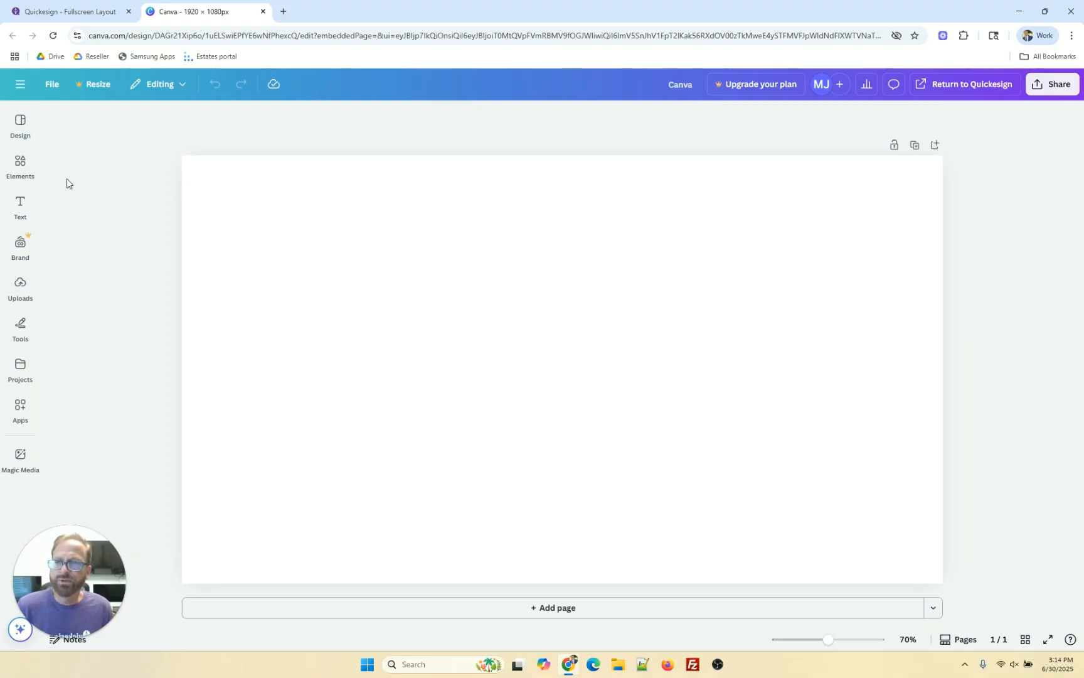
Find "fourth of july" templates and apply the light blue "Happy 4th of July" template with red and blue rosettes
click(25, 133)
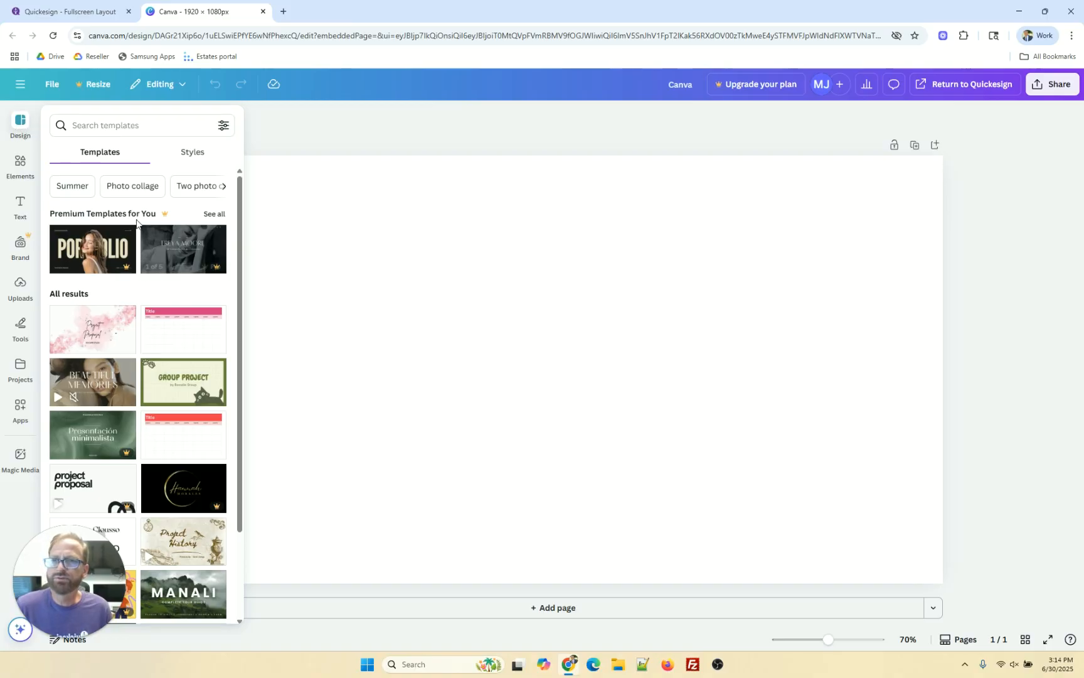
click(125, 126)
scroll(159, 369, down, 1)
scroll(159, 369, down, 5)
scroll(160, 368, up, 8)
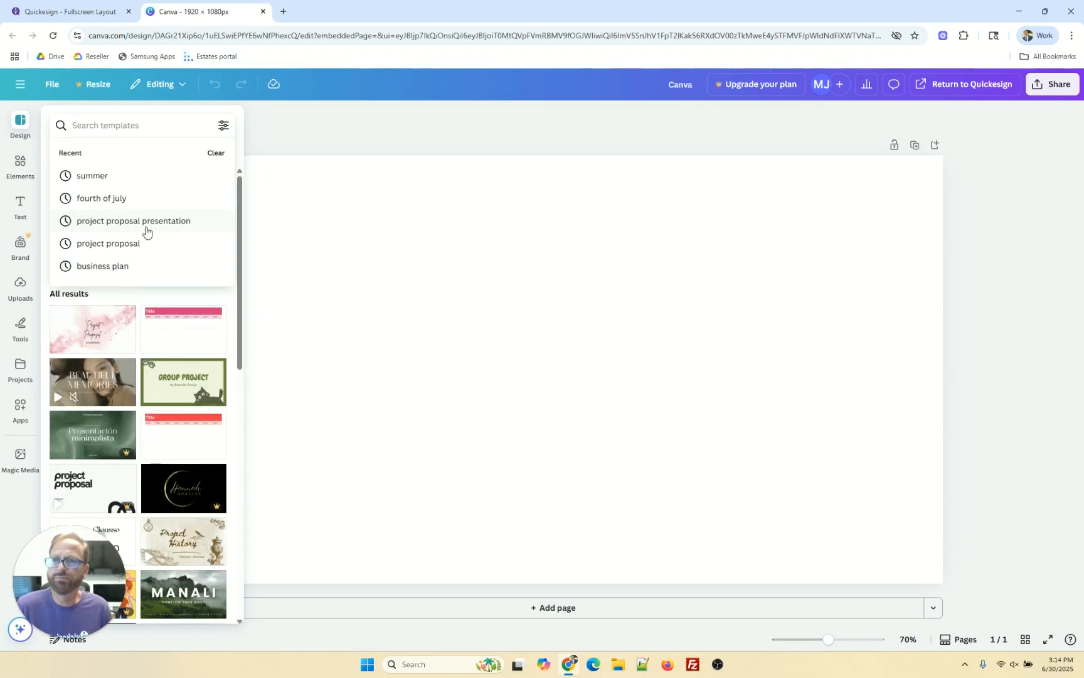
click(115, 199)
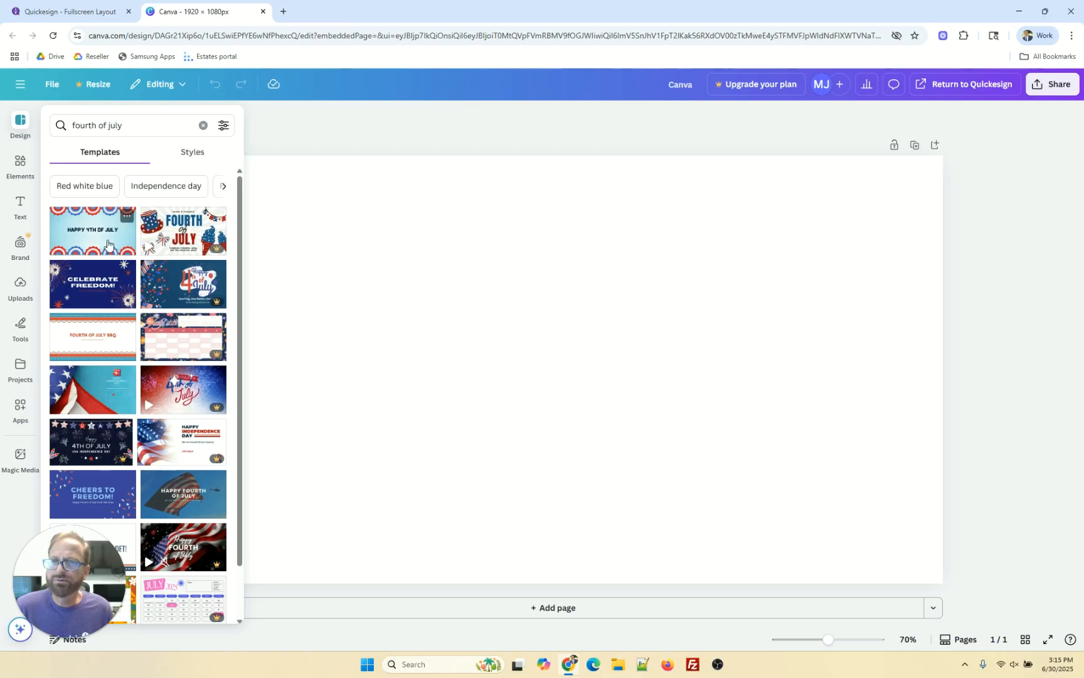
mouse_move(213, 251)
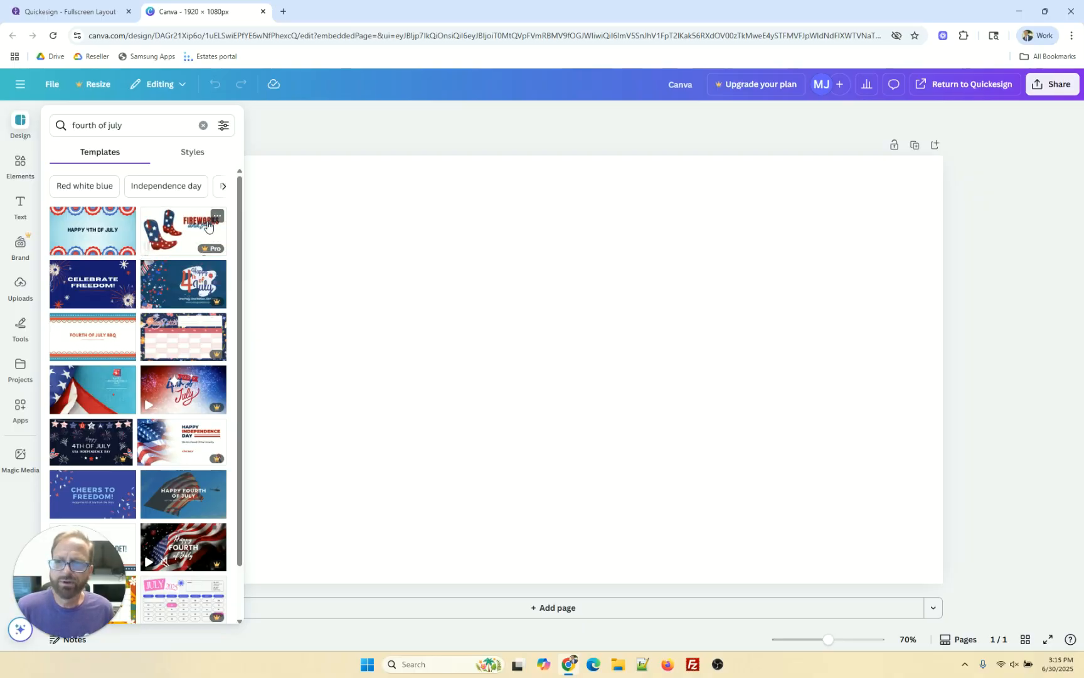
click(88, 235)
click(353, 330)
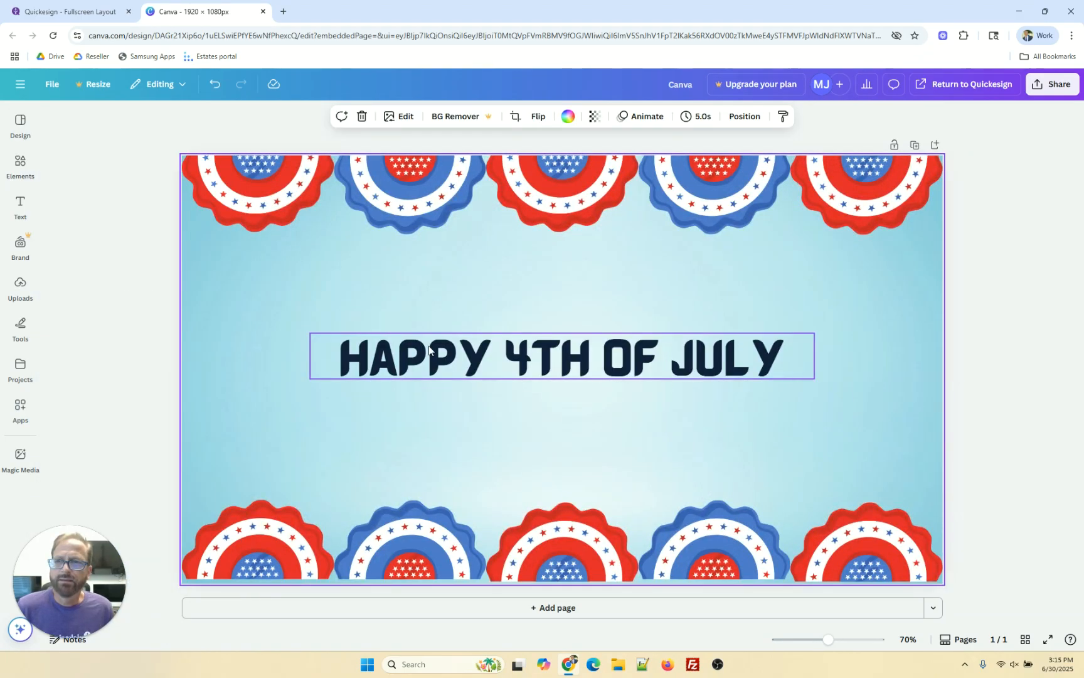
click(600, 361)
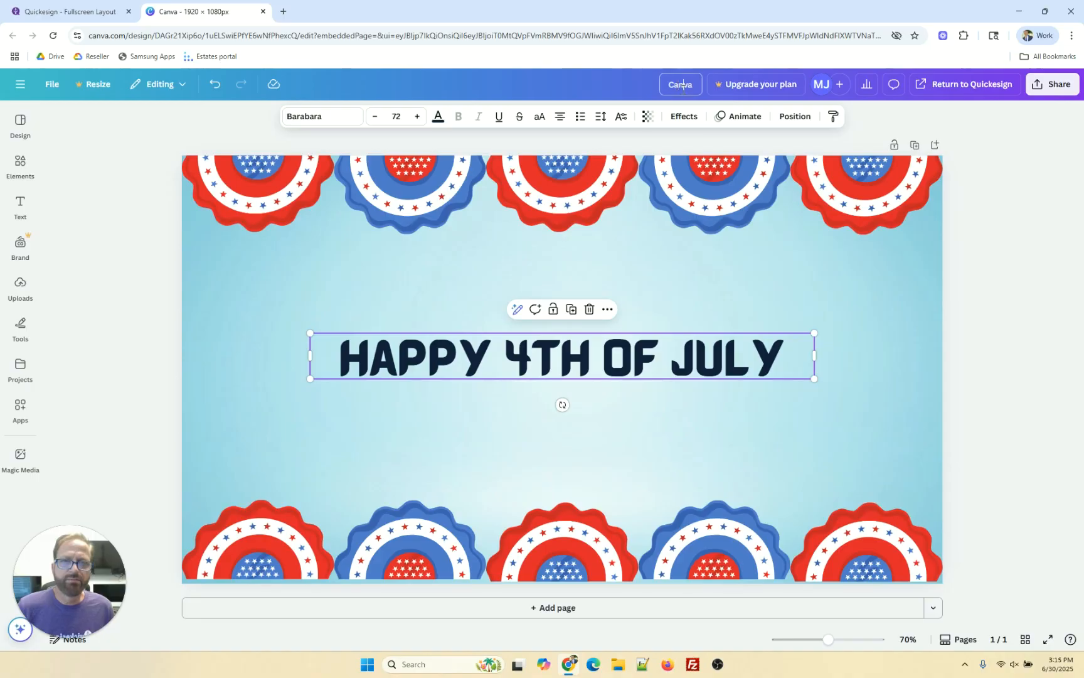
Title the design "4th" and return it to Quickesign as a slide
drag(692, 84, 651, 92)
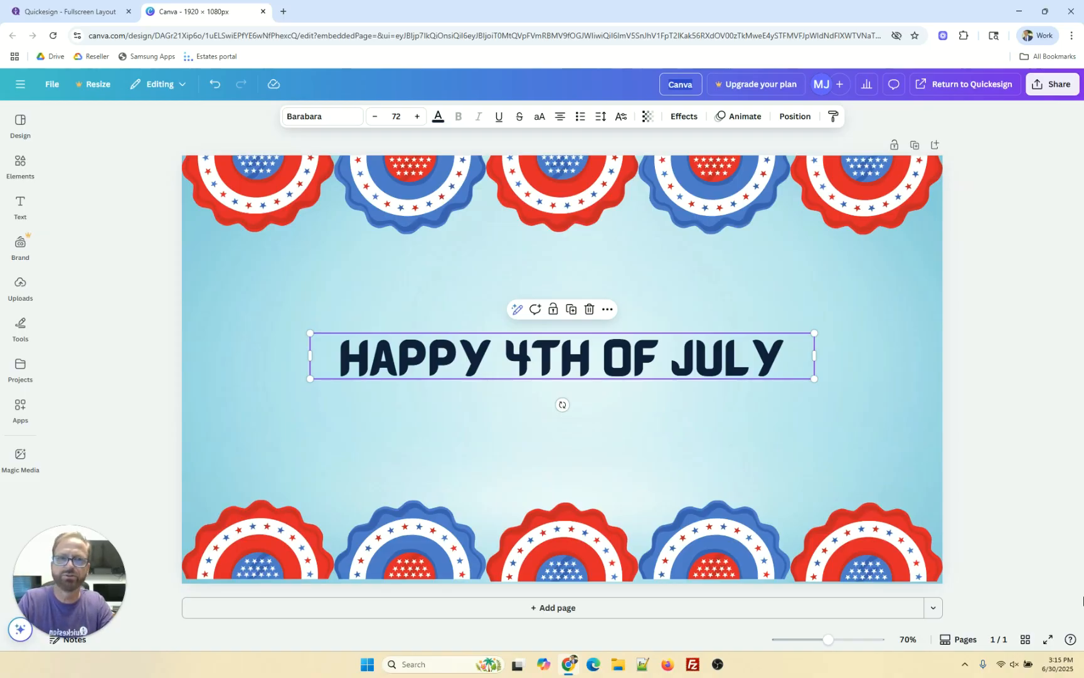
text(4th)
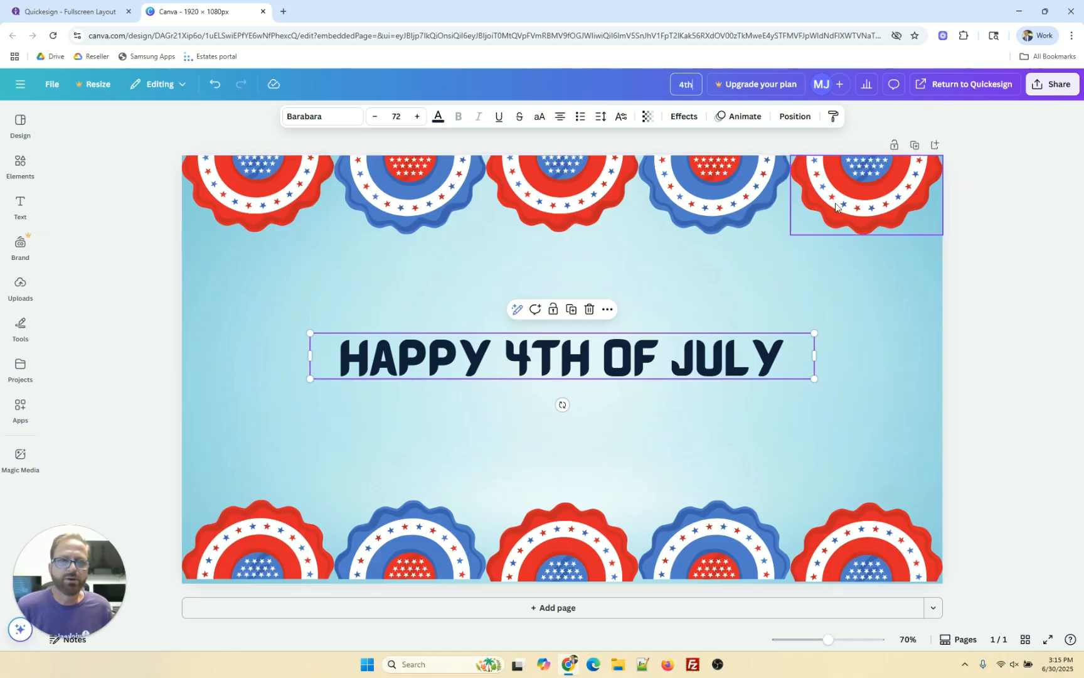
click(932, 88)
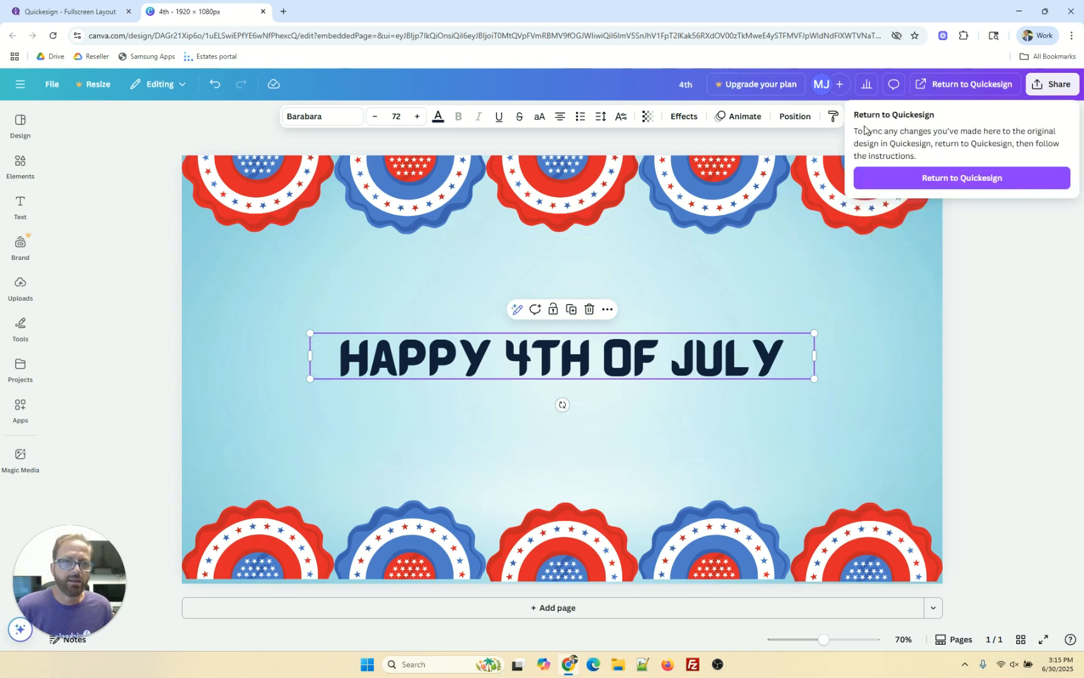
click(935, 185)
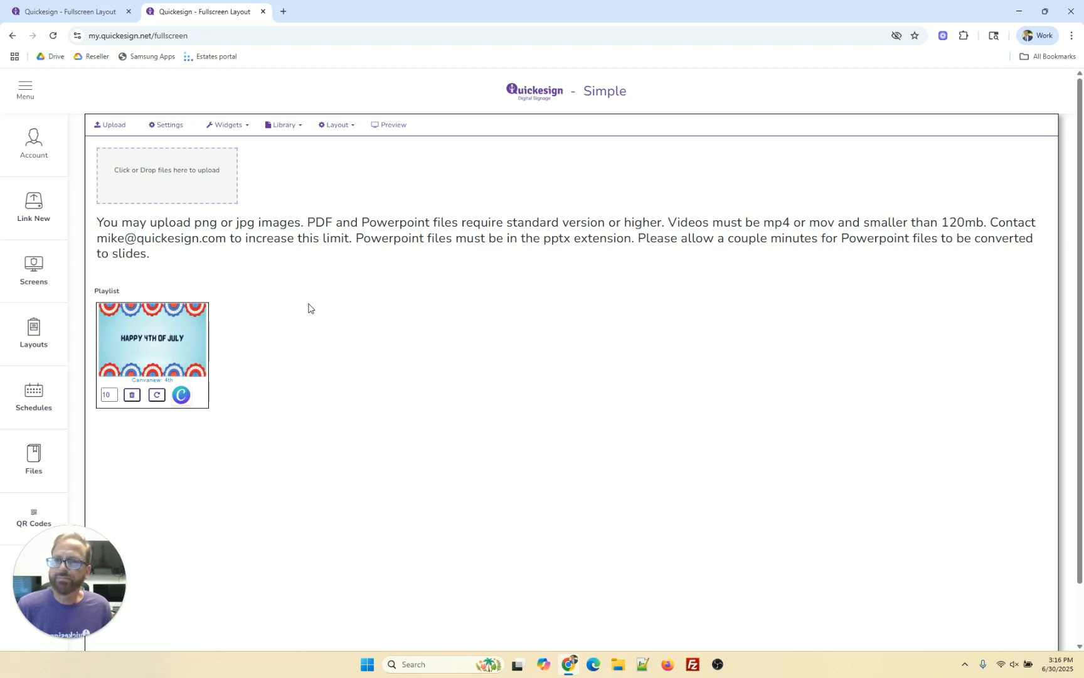
Edit the 4th slide in Canva, extending its heading with "-" and "REVISED" on a second line, and return it to Quickesign
click(181, 395)
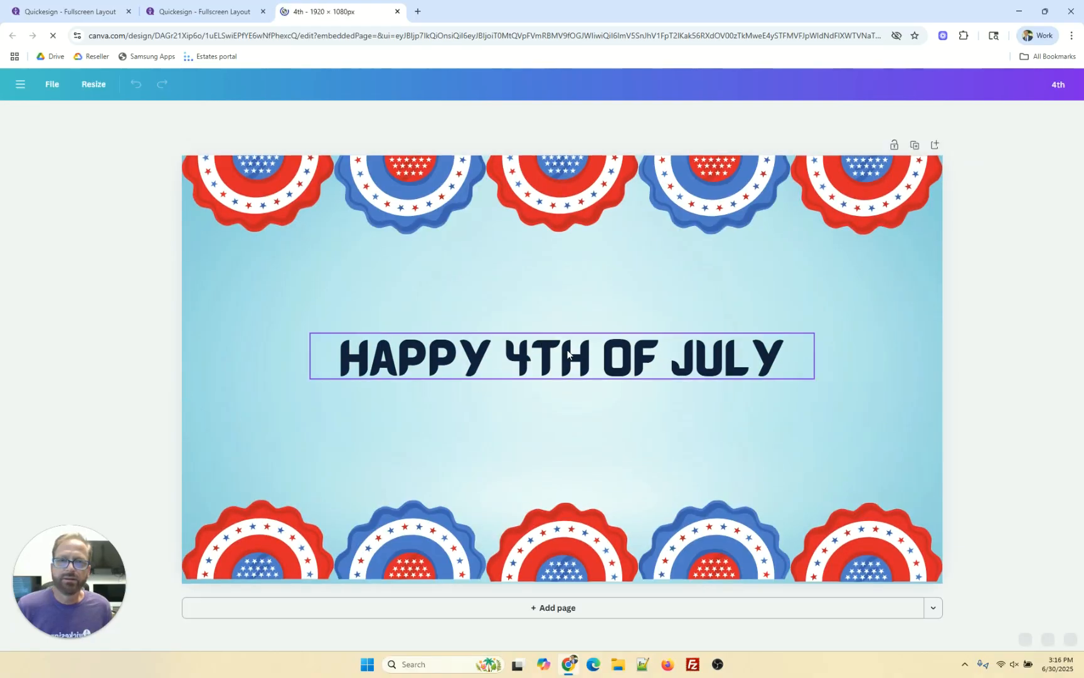
double_click(779, 352)
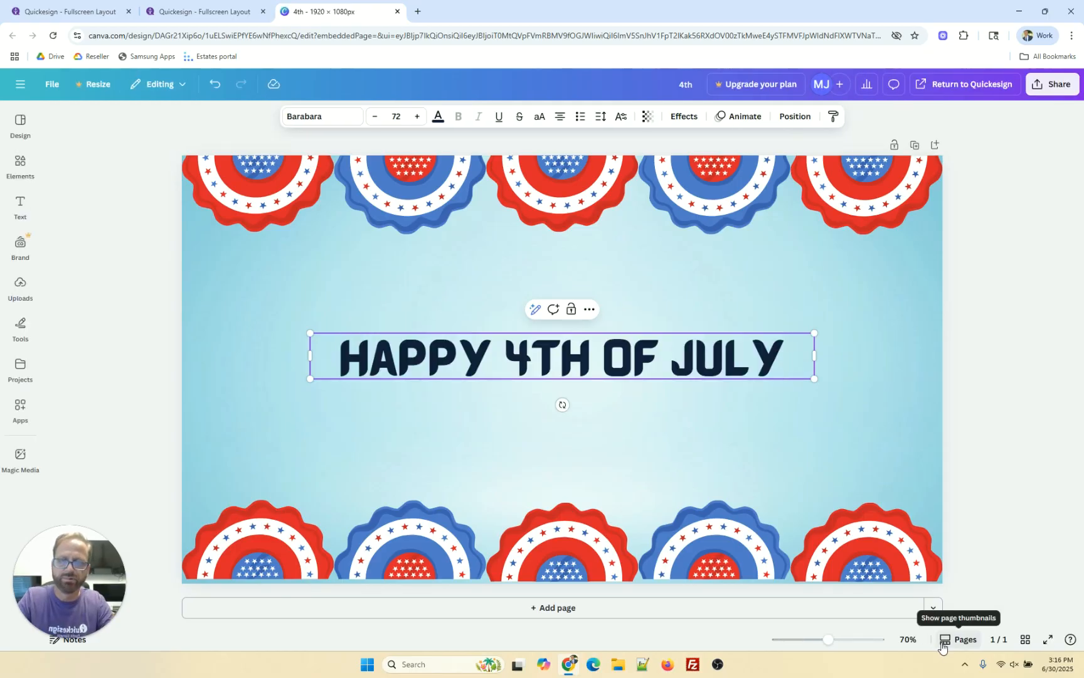
text(-)
key(Return)
text(REVISED)
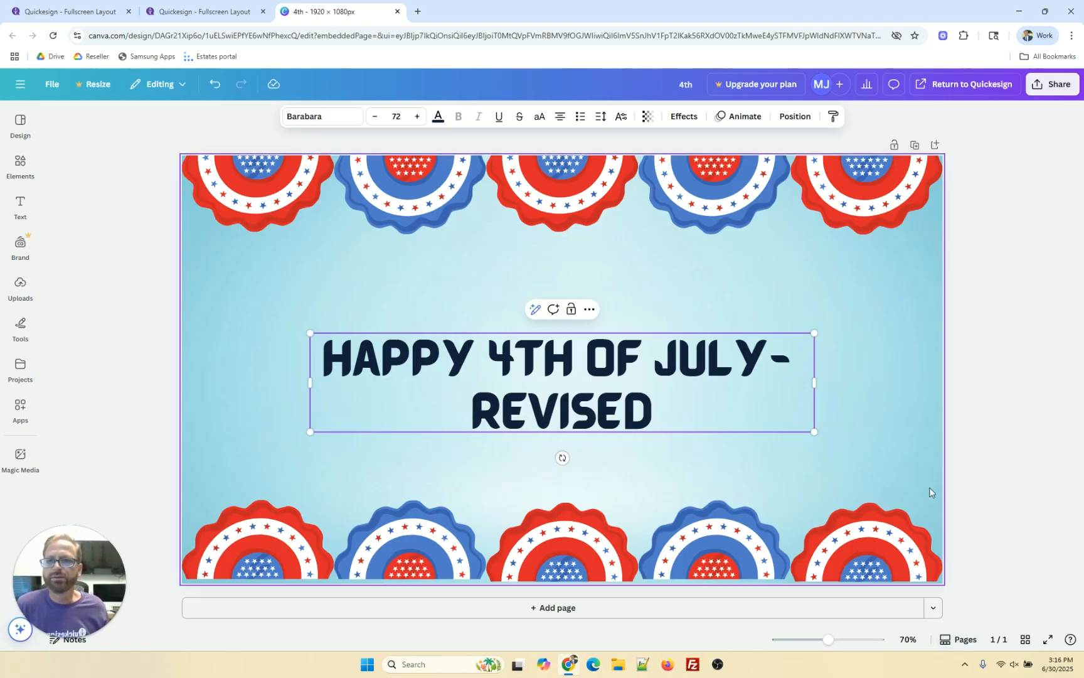
click(796, 276)
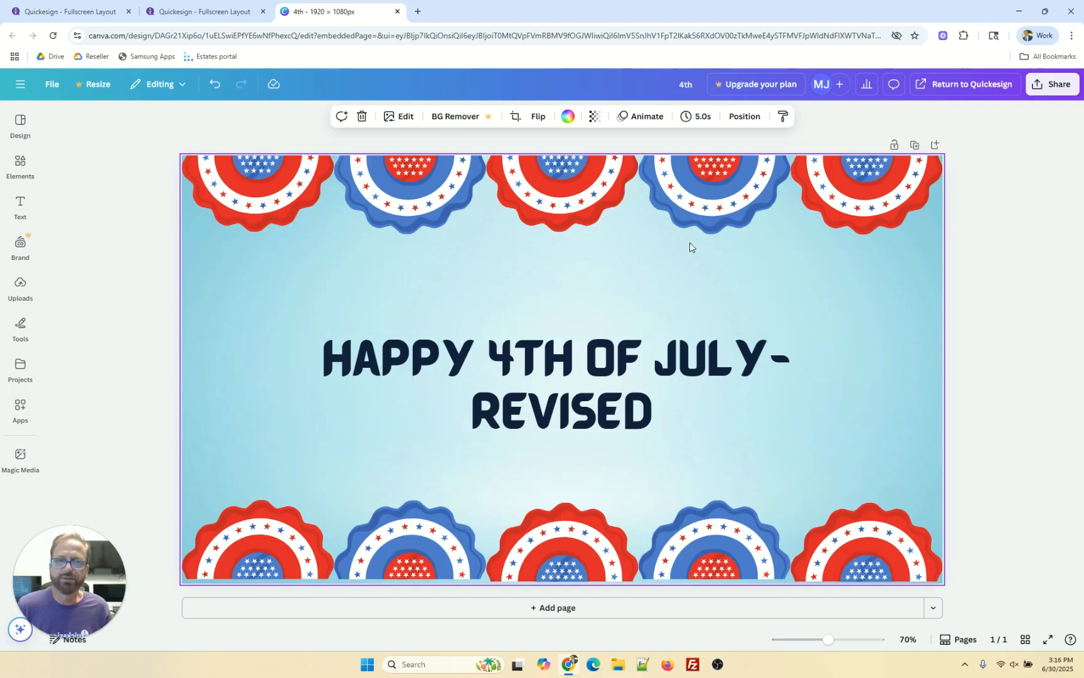
click(929, 93)
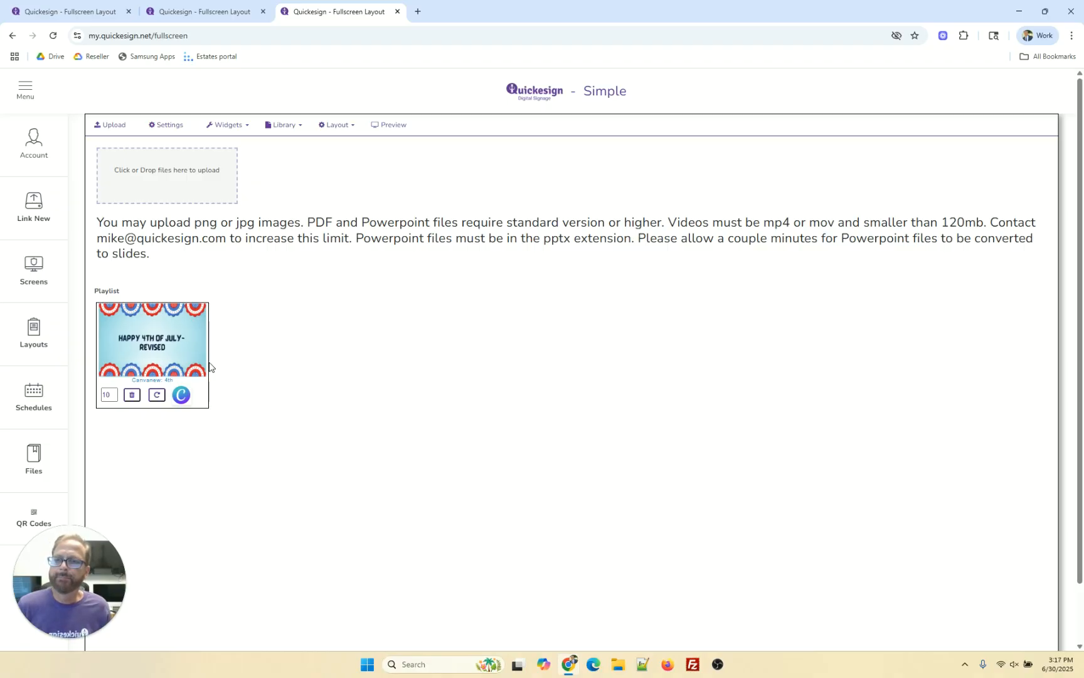
Create another Canva design with the import format Video (mp4) and close the two redundant Quickesign browser tabs
click(222, 133)
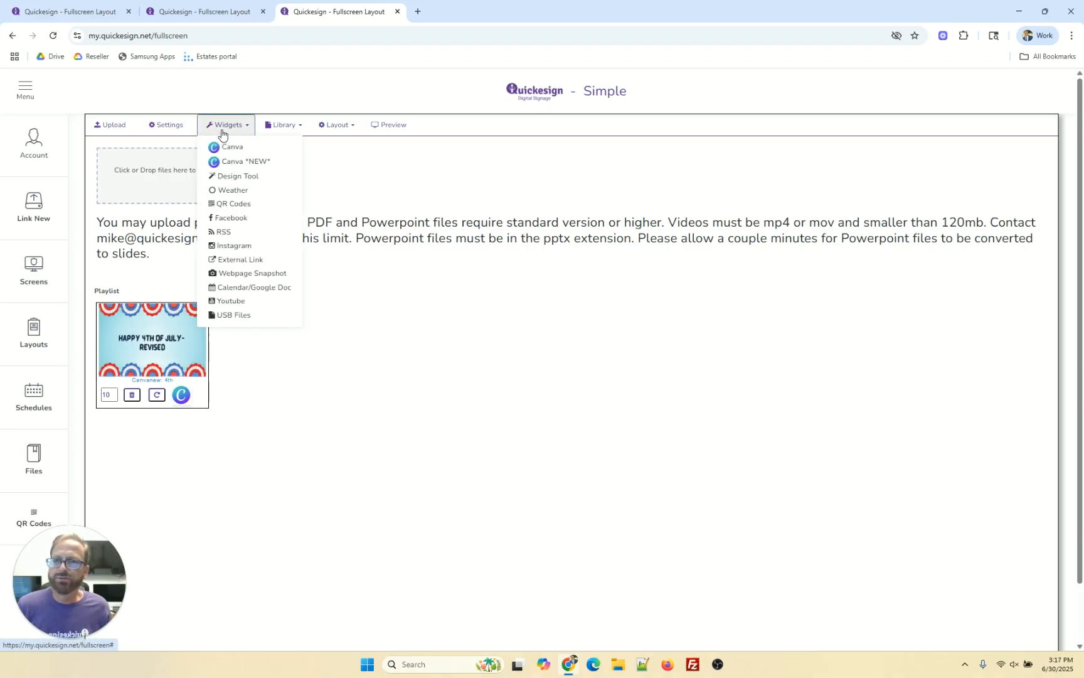
click(221, 148)
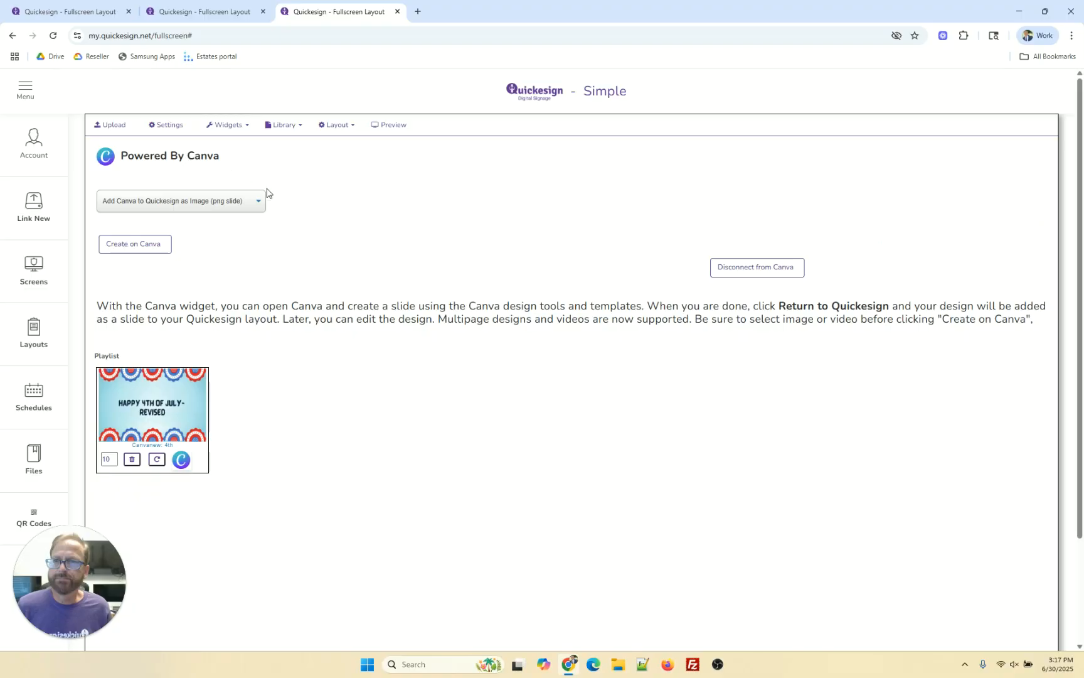
click(188, 202)
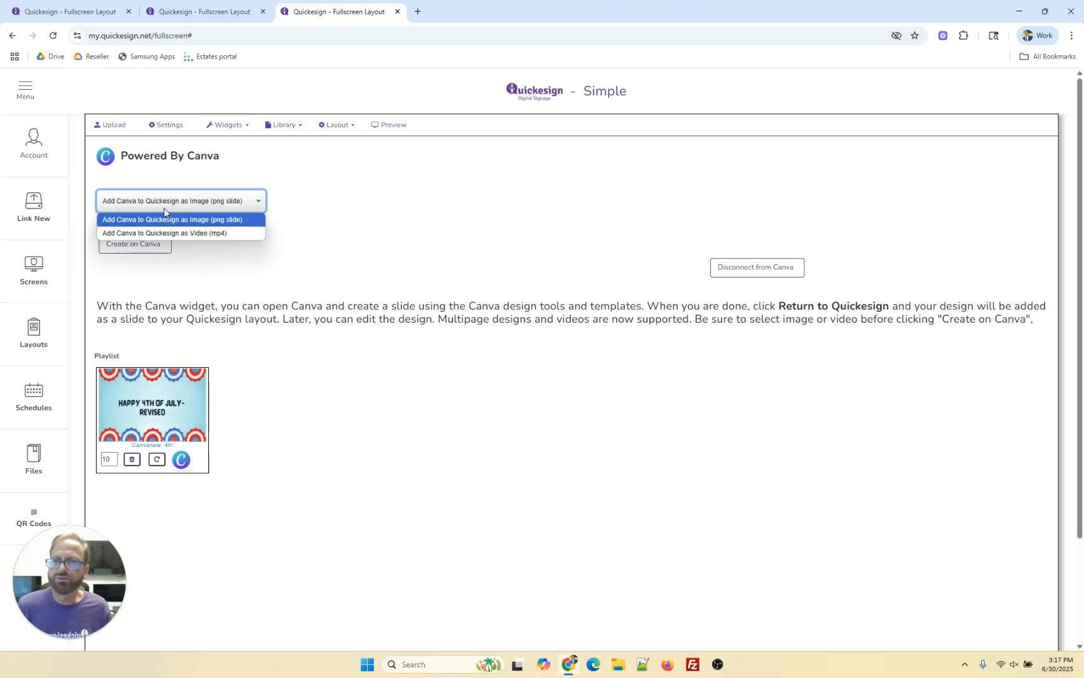
click(186, 234)
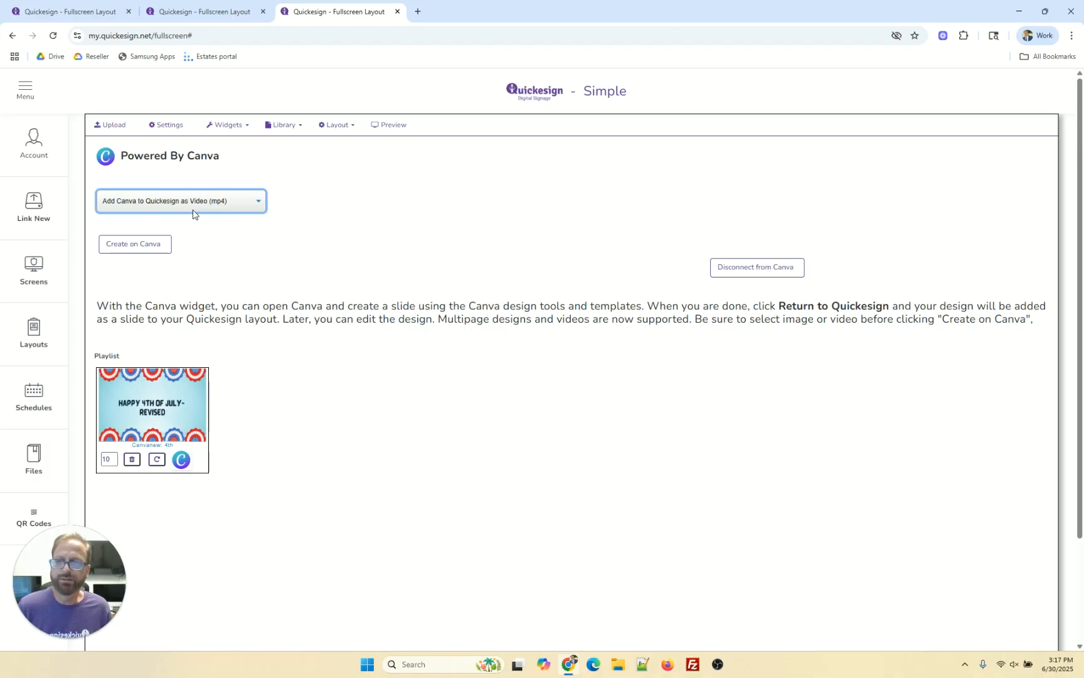
click(151, 252)
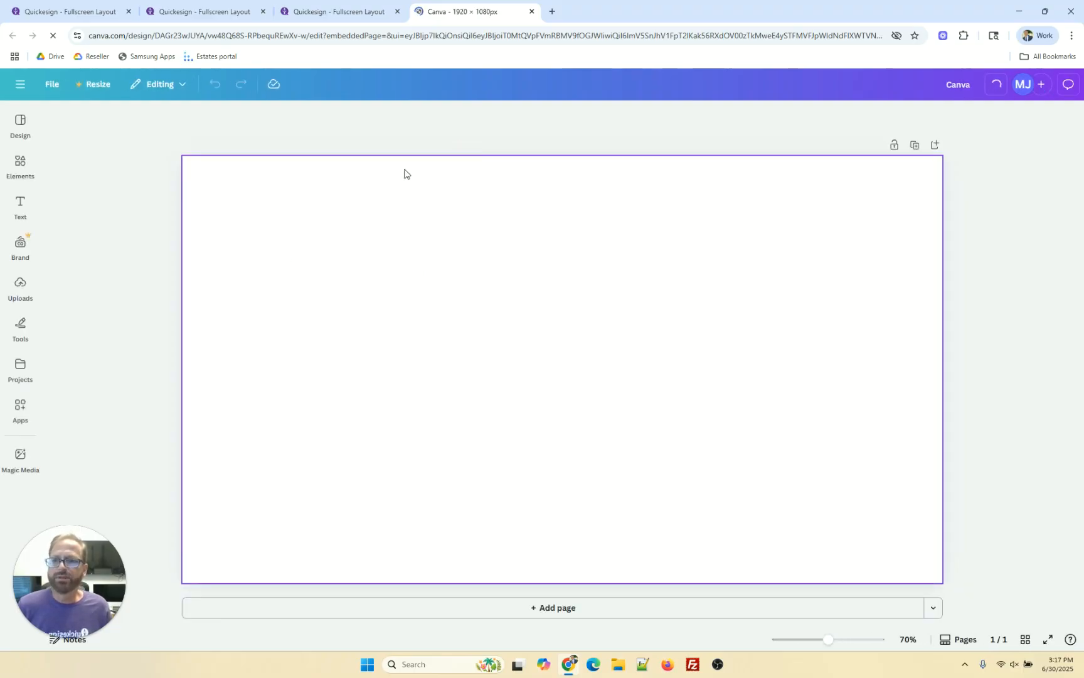
click(263, 12)
click(263, 12)
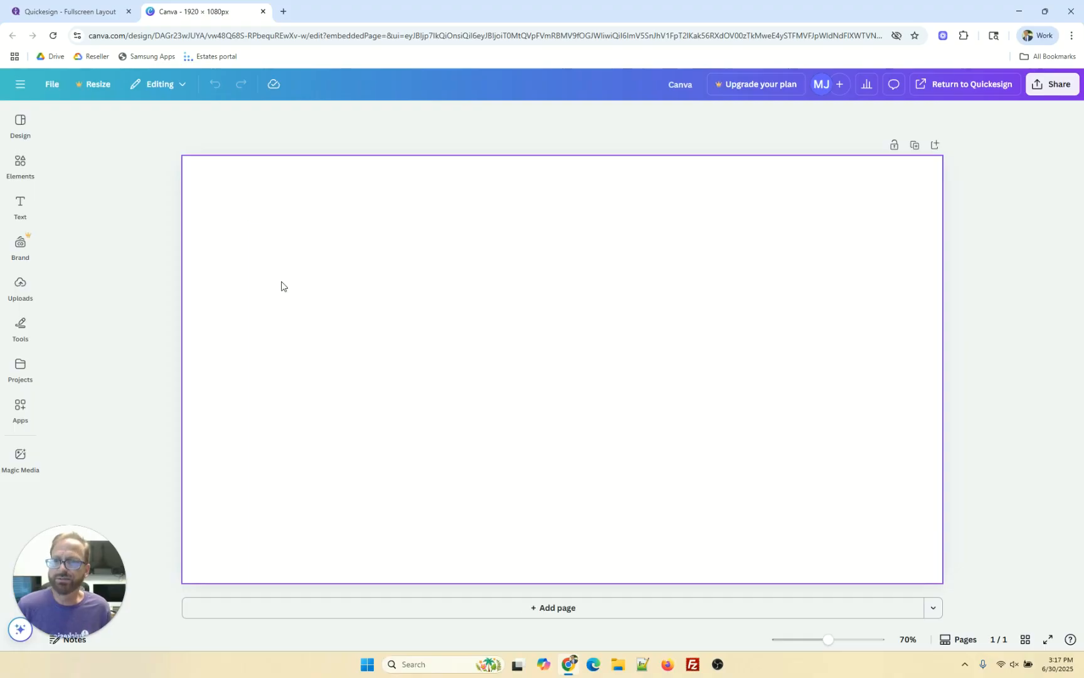
Apply the Introduction page of the "Beige Brown Vintage Classy Victorian Project History Presentation" template to the blank design
click(20, 164)
click(36, 136)
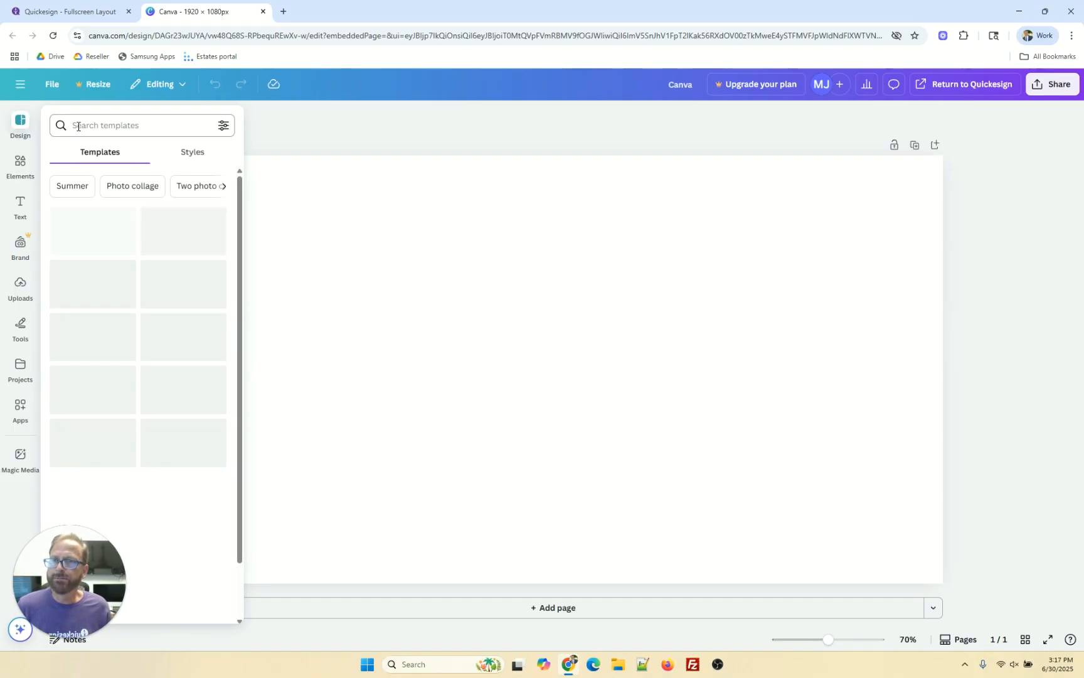
mouse_move(90, 387)
scroll(91, 387, down, 1)
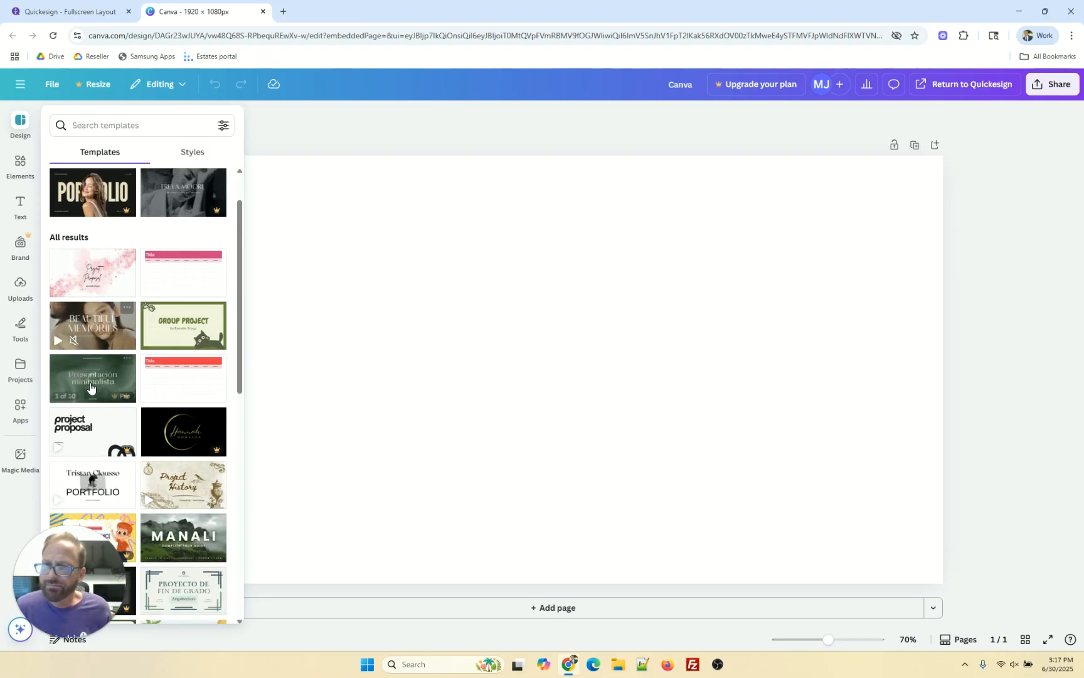
scroll(90, 387, down, 1)
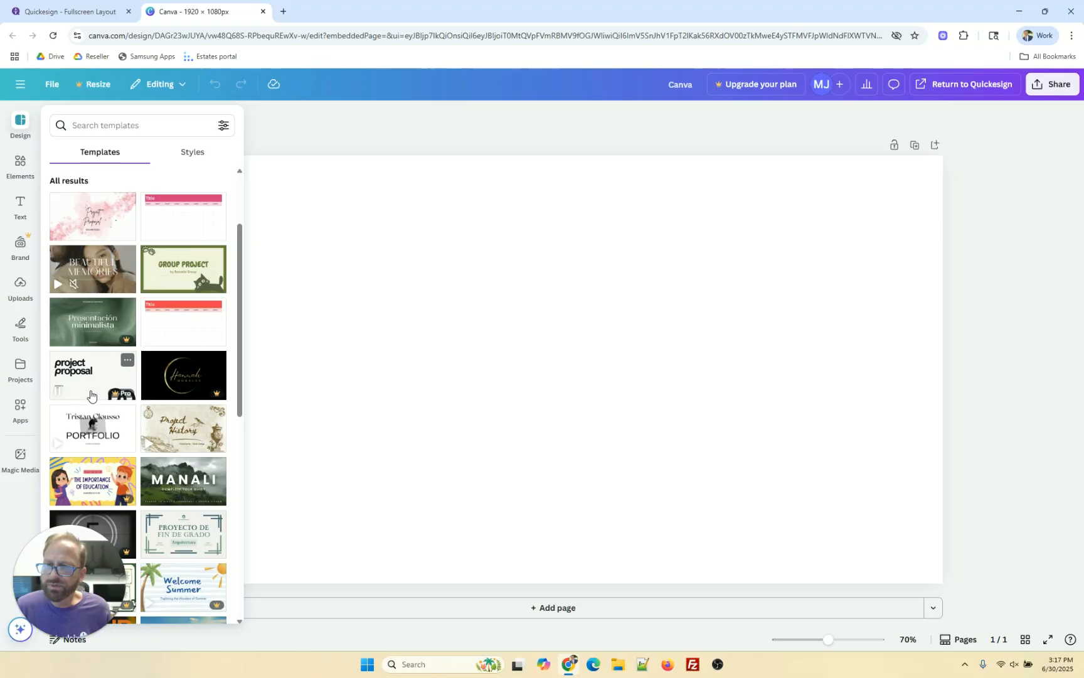
click(173, 438)
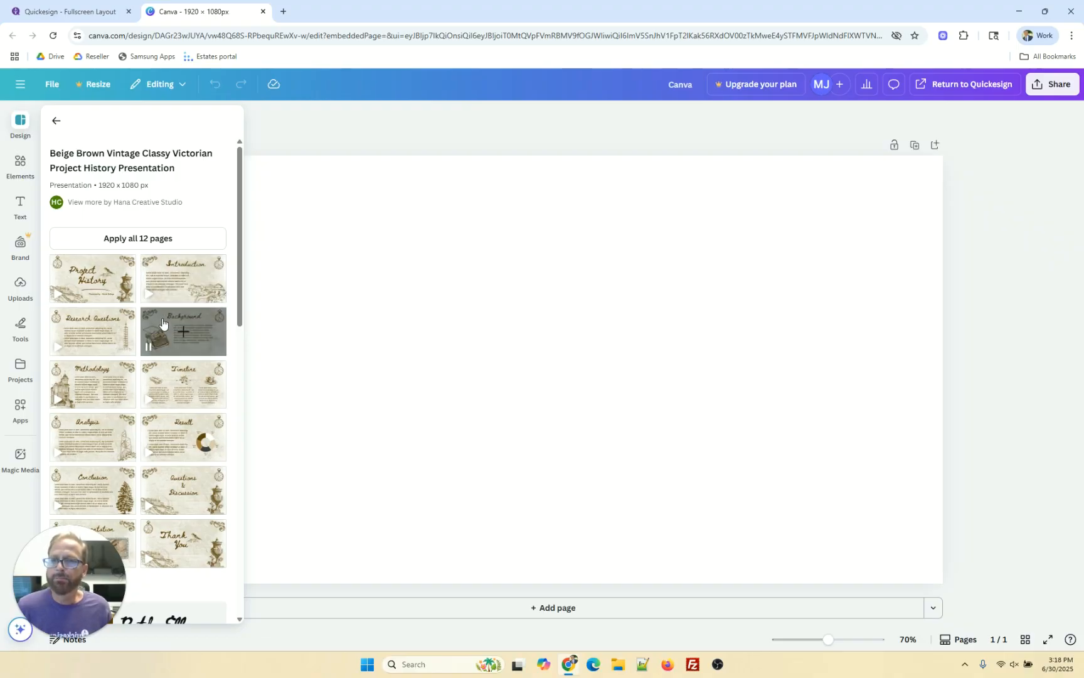
click(167, 290)
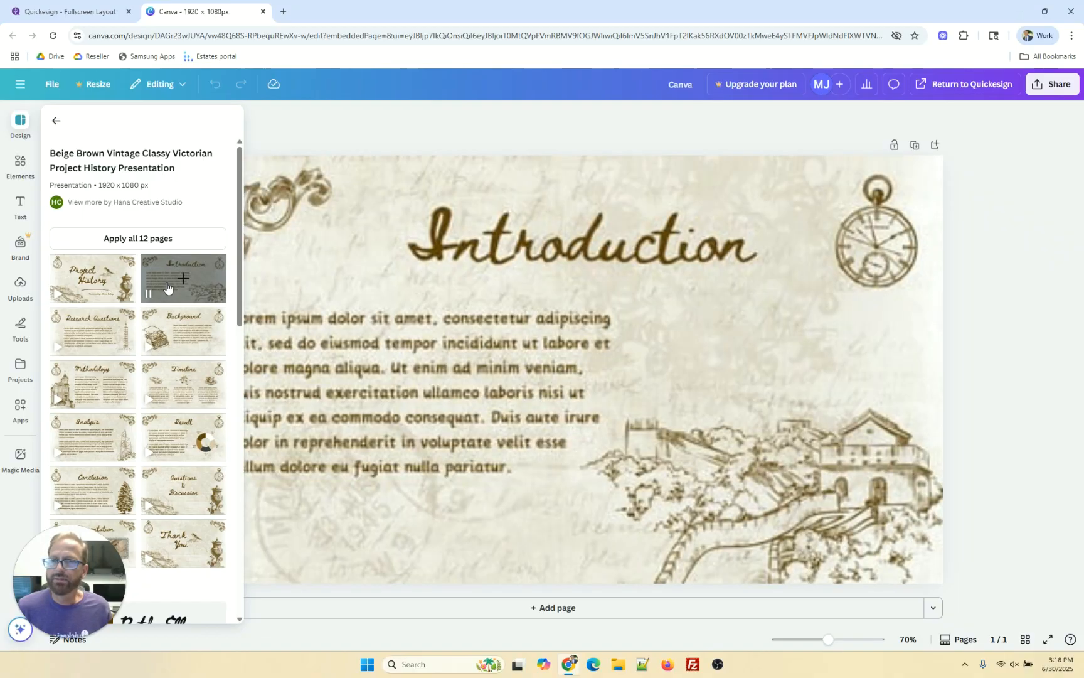
Apply the Pan page animation on enter to the Introduction page, after trying the Chill animation
click(476, 281)
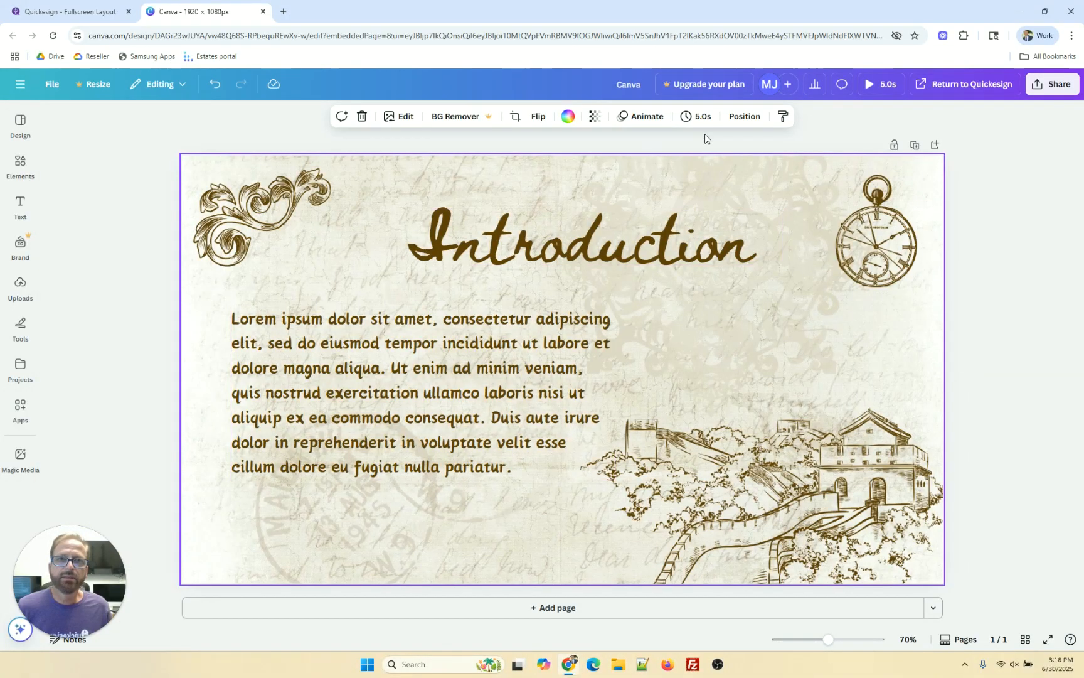
click(647, 116)
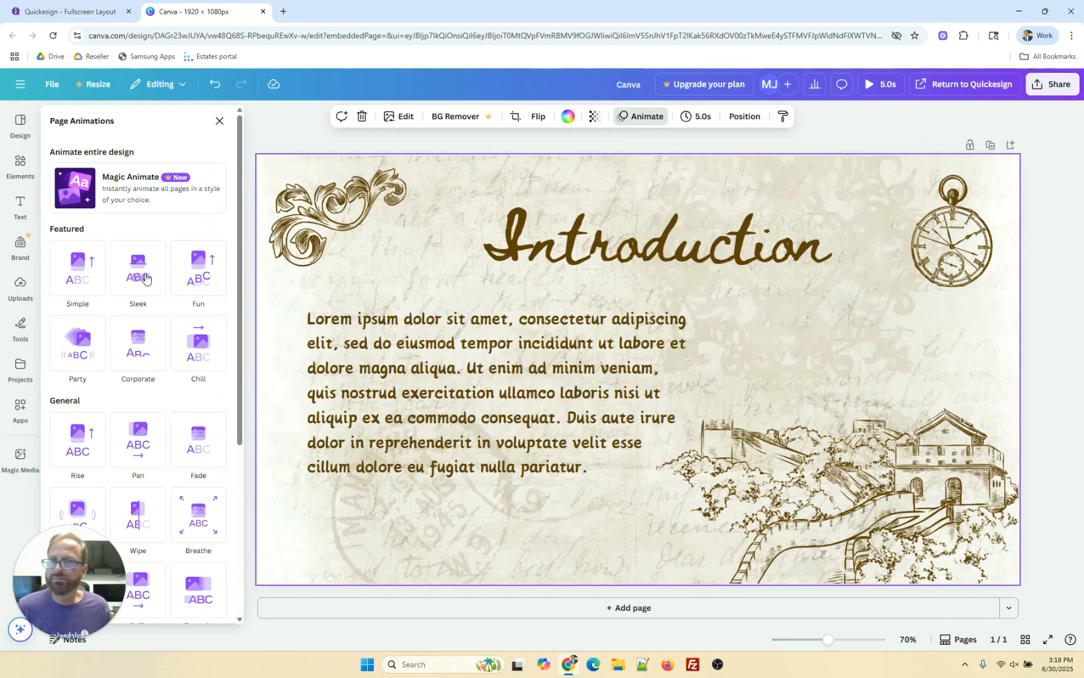
click(200, 356)
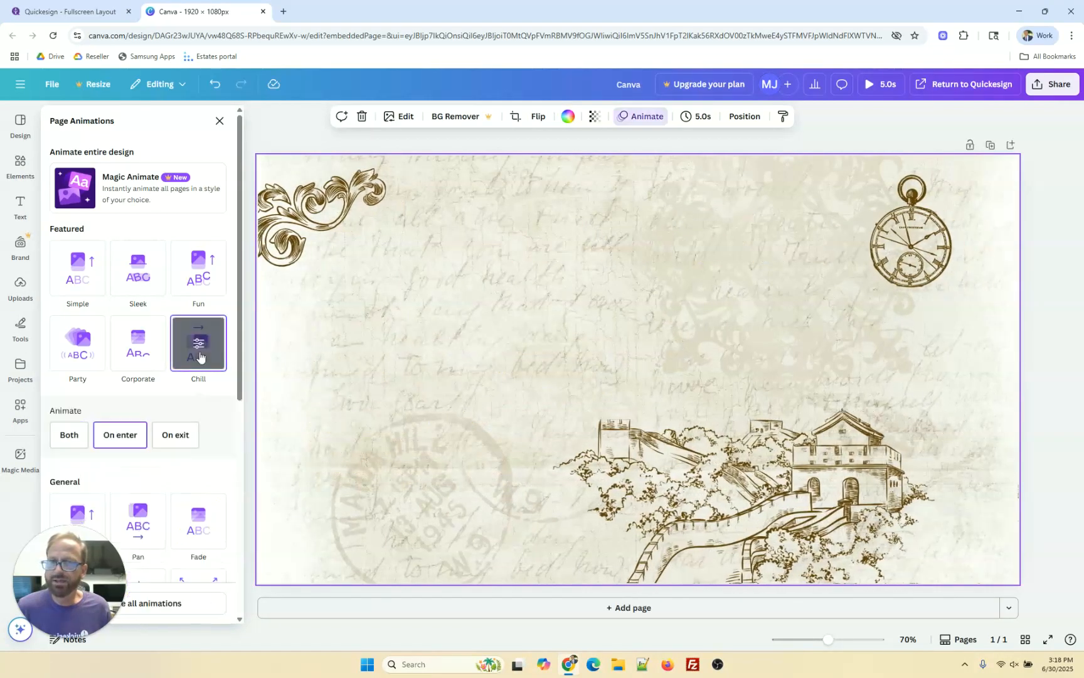
scroll(138, 370, down, 1)
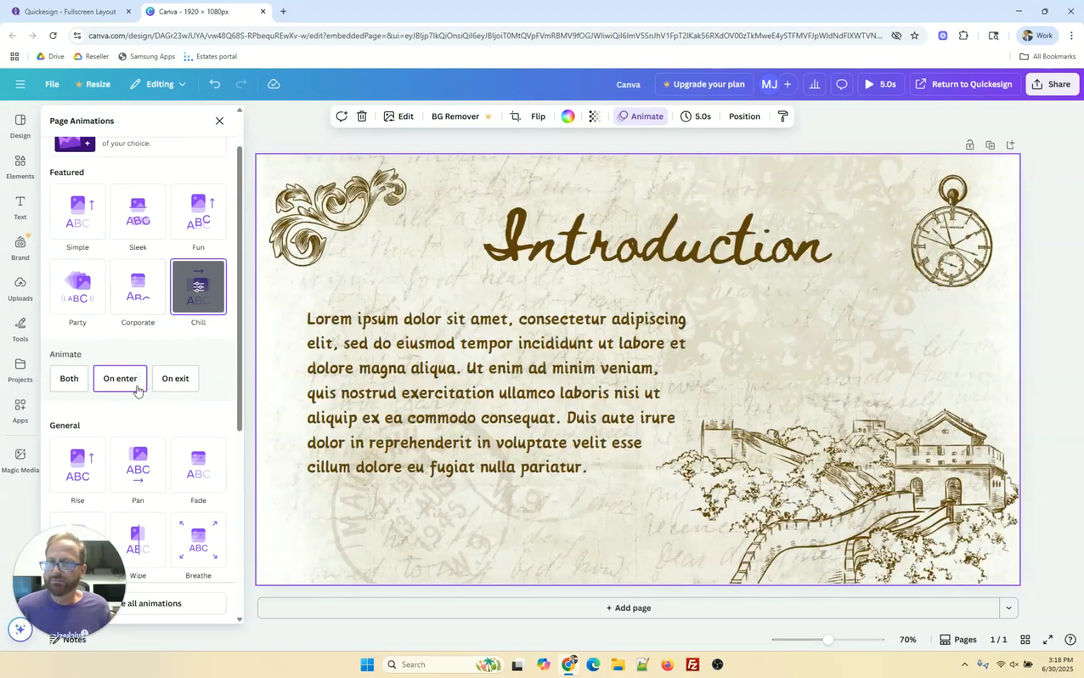
click(140, 453)
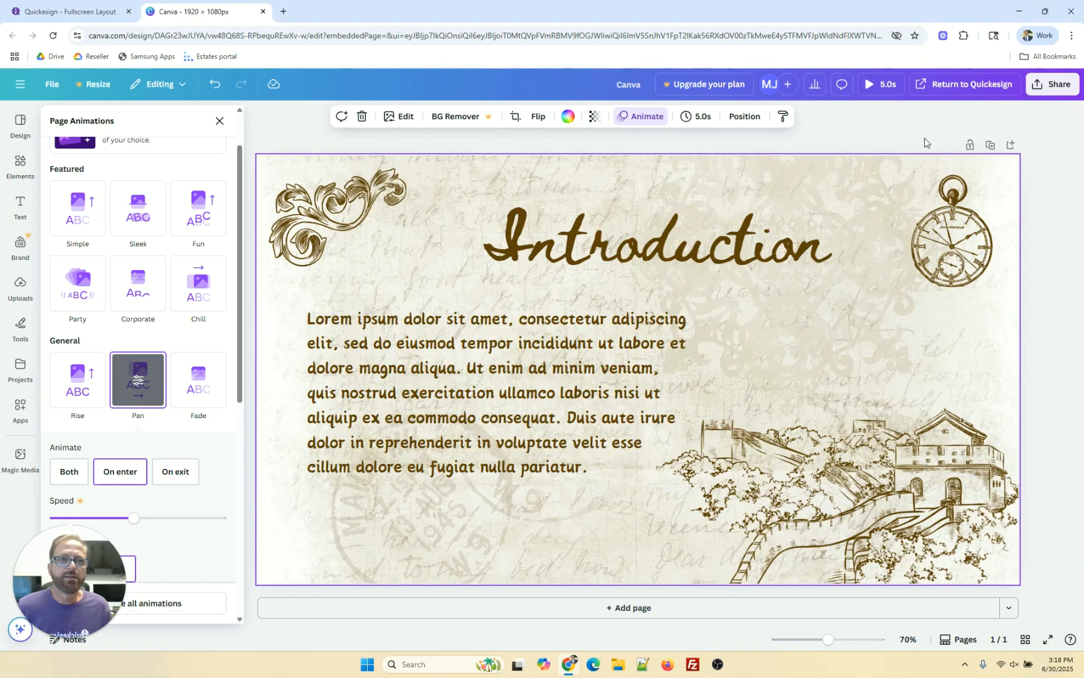
Title the design "test video" and return it to Quickesign as a video slide
click(626, 88)
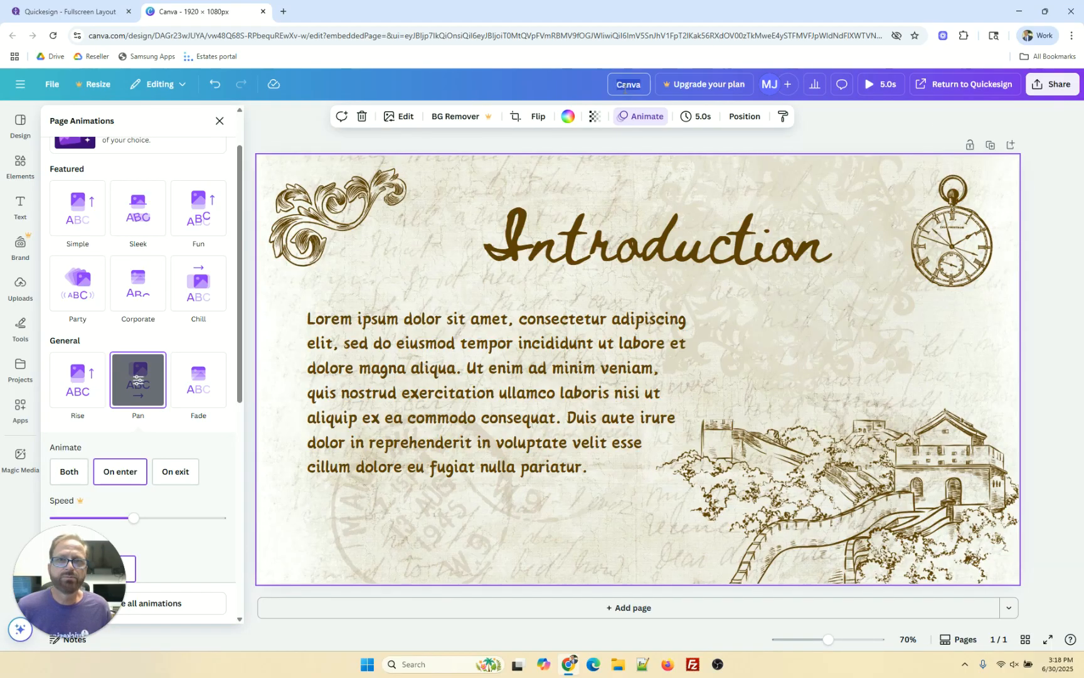
text(test video)
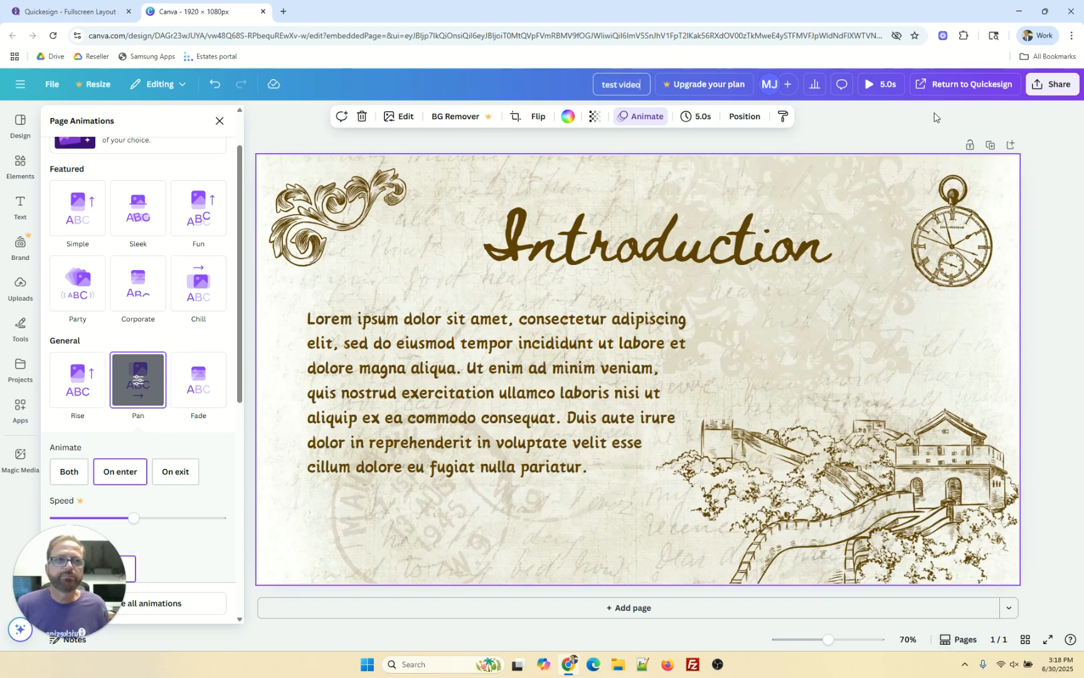
click(940, 88)
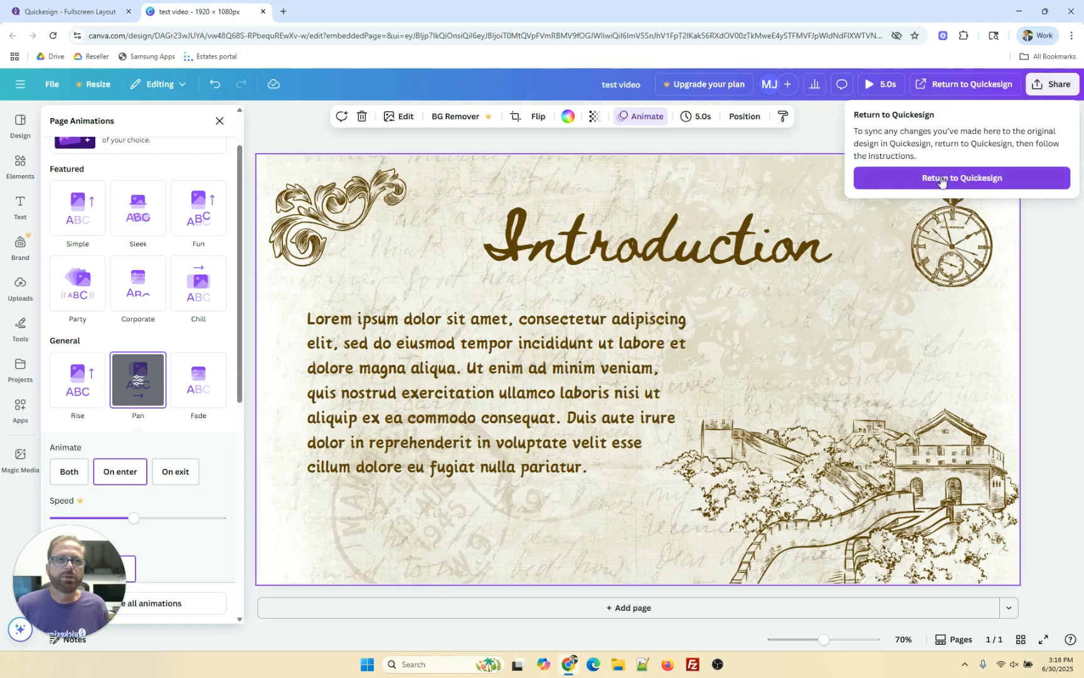
click(934, 182)
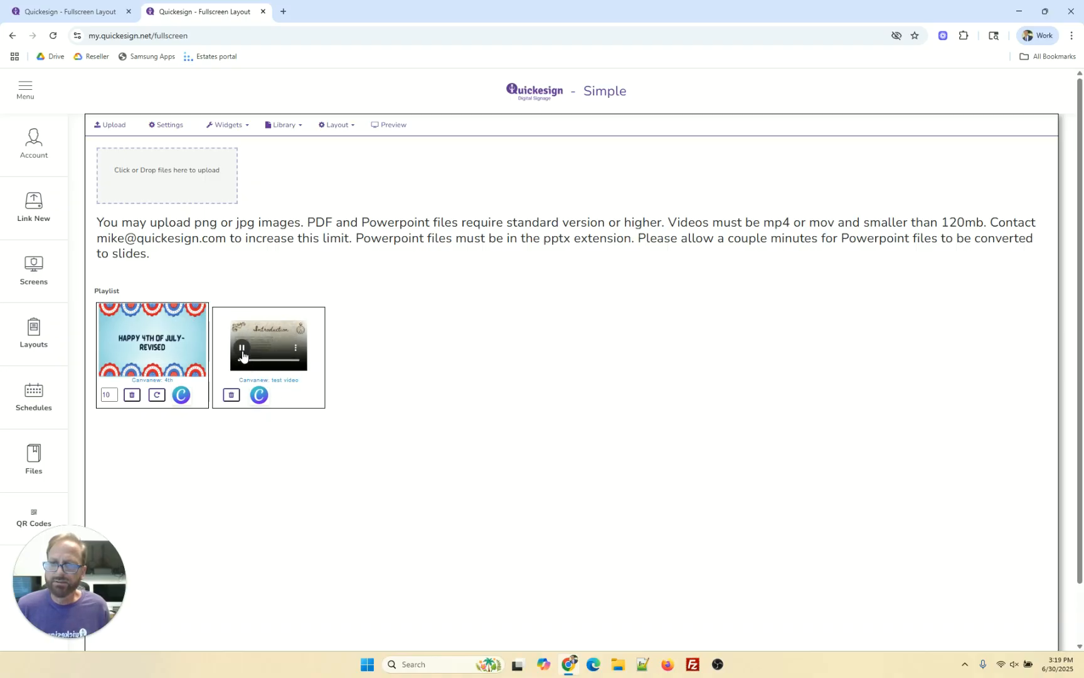
Delete the 4th slide from the playlist and preview the Simple layout with the test video slide
click(132, 395)
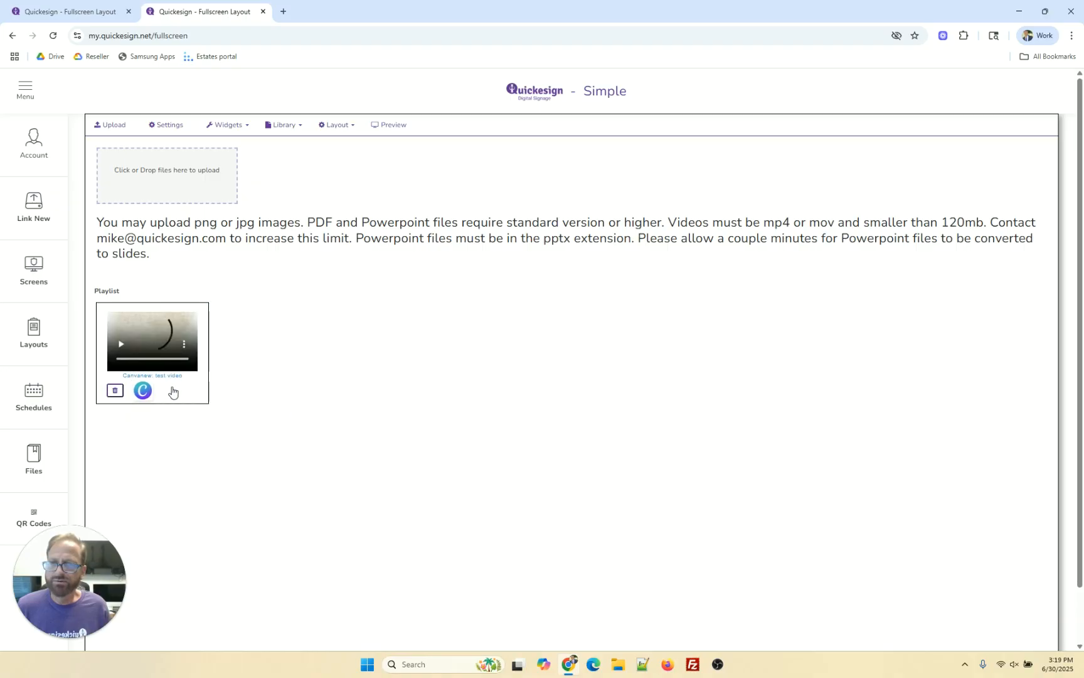
click(384, 129)
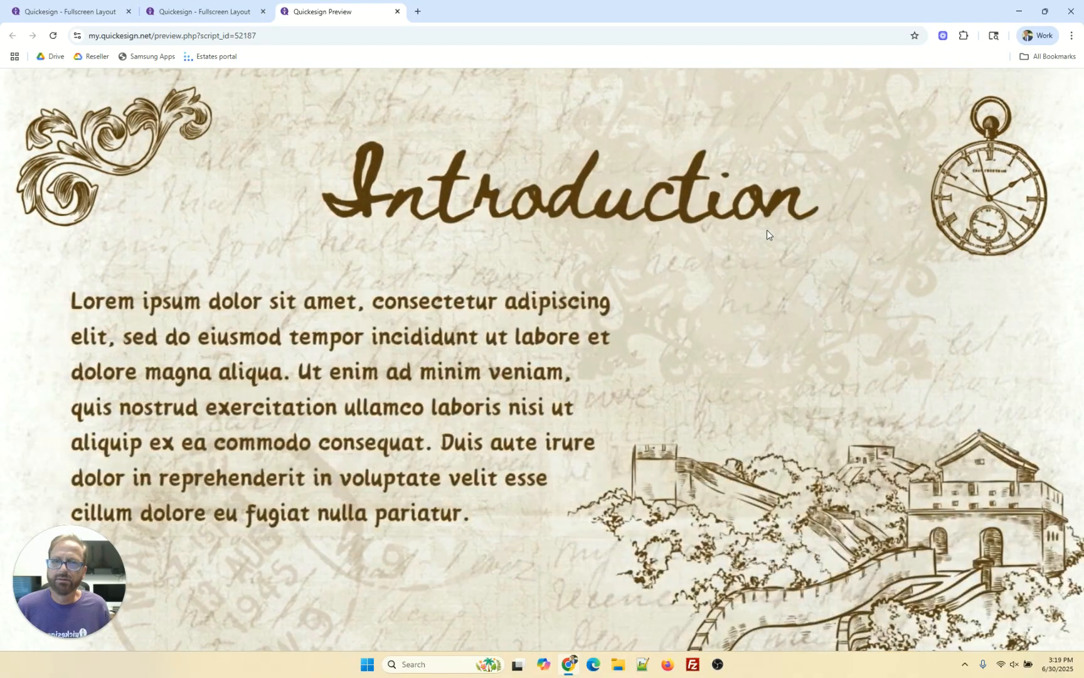
click(397, 11)
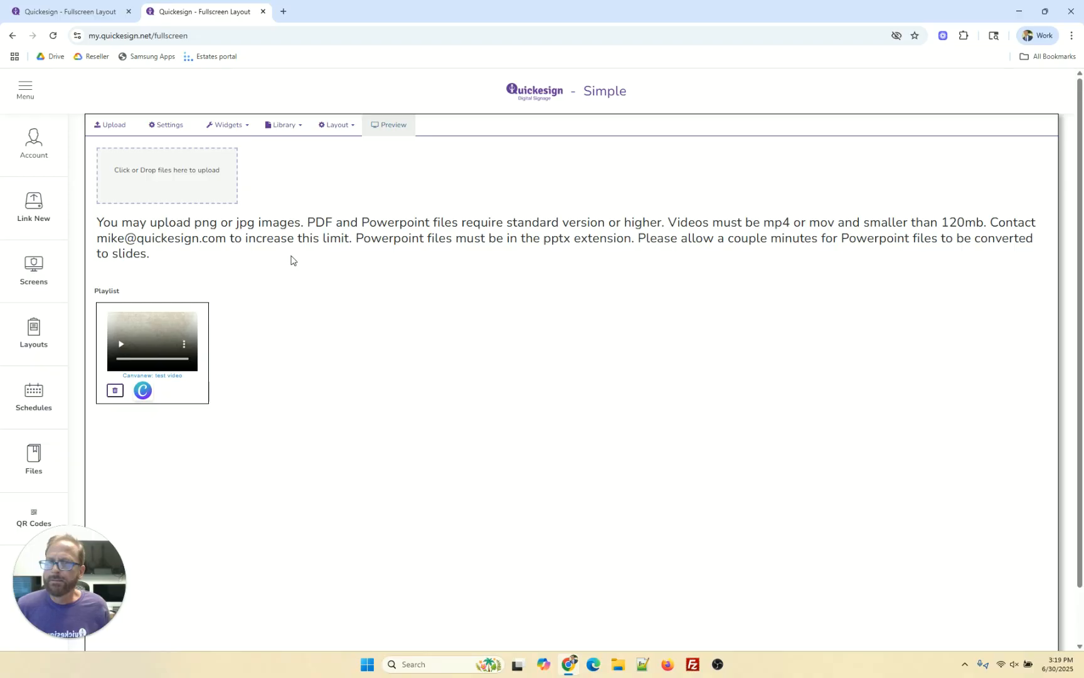
Create another Canva design from the Canva *NEW* widget with the import format Image (png slide)
click(213, 130)
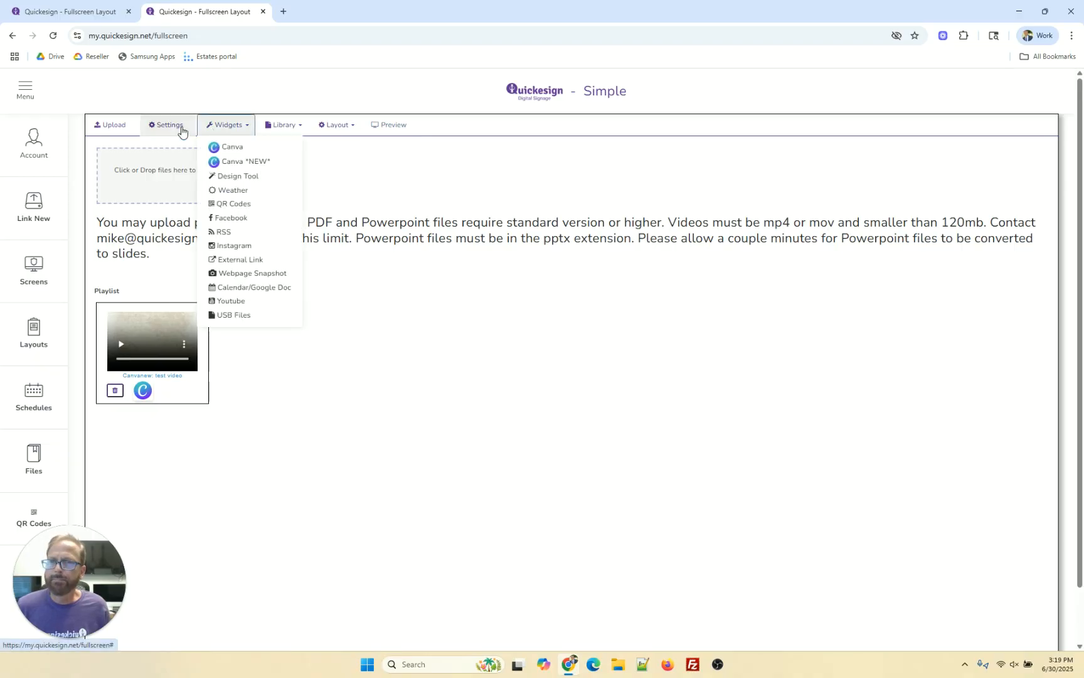
click(229, 162)
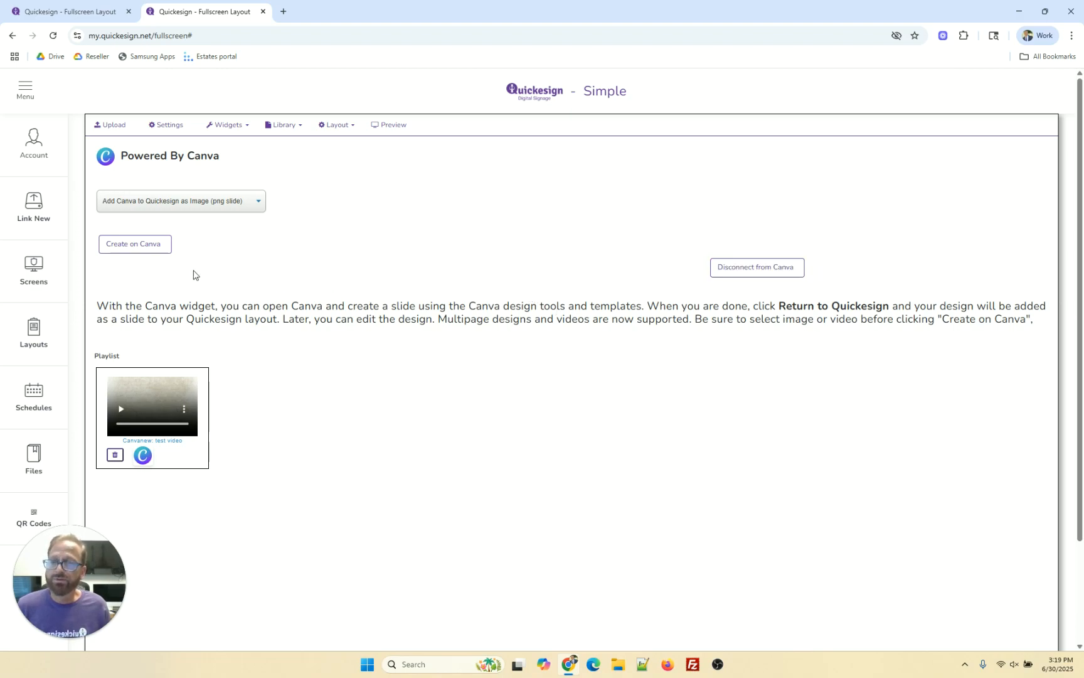
click(143, 244)
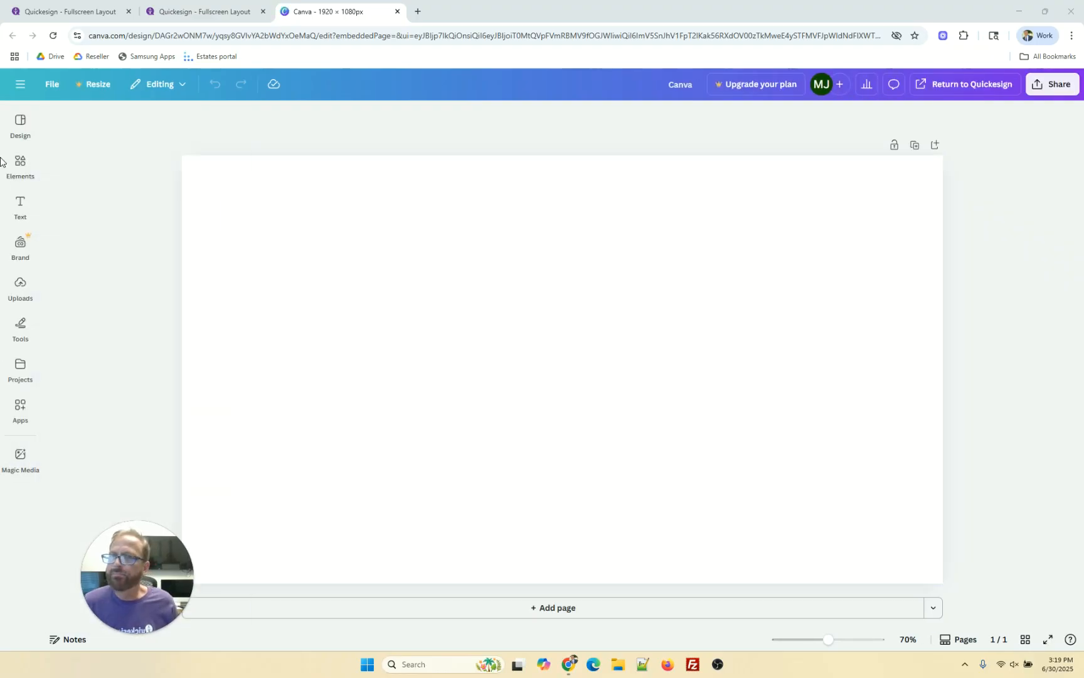
Look through the blank design's templates and elements, and open the list of existing Canva projects
click(17, 132)
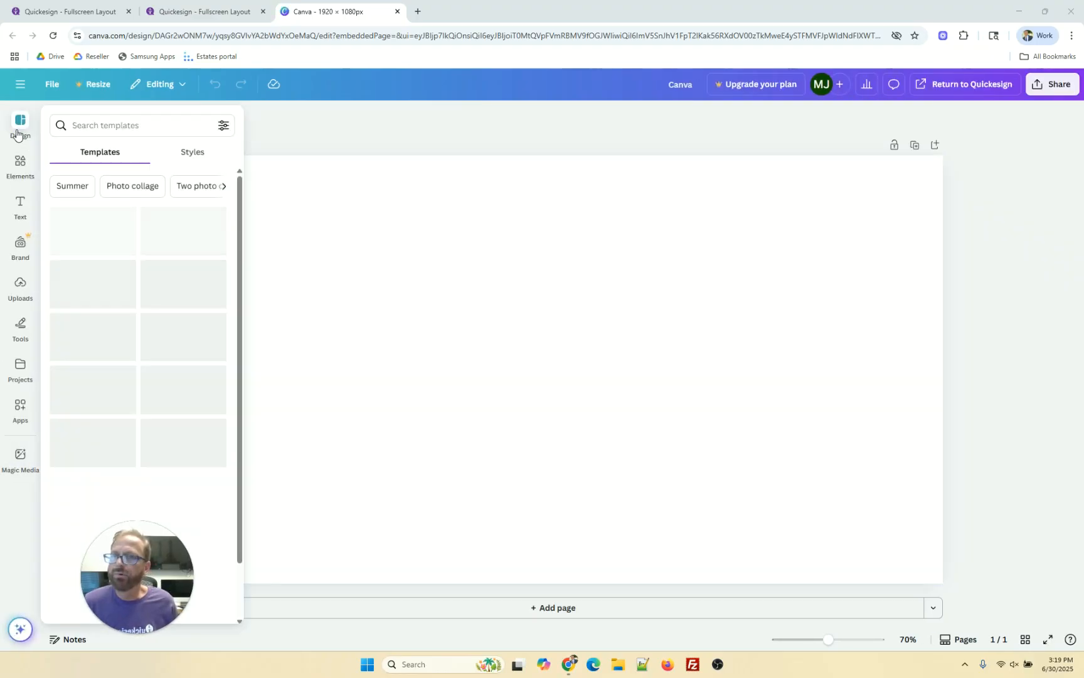
click(20, 165)
click(10, 380)
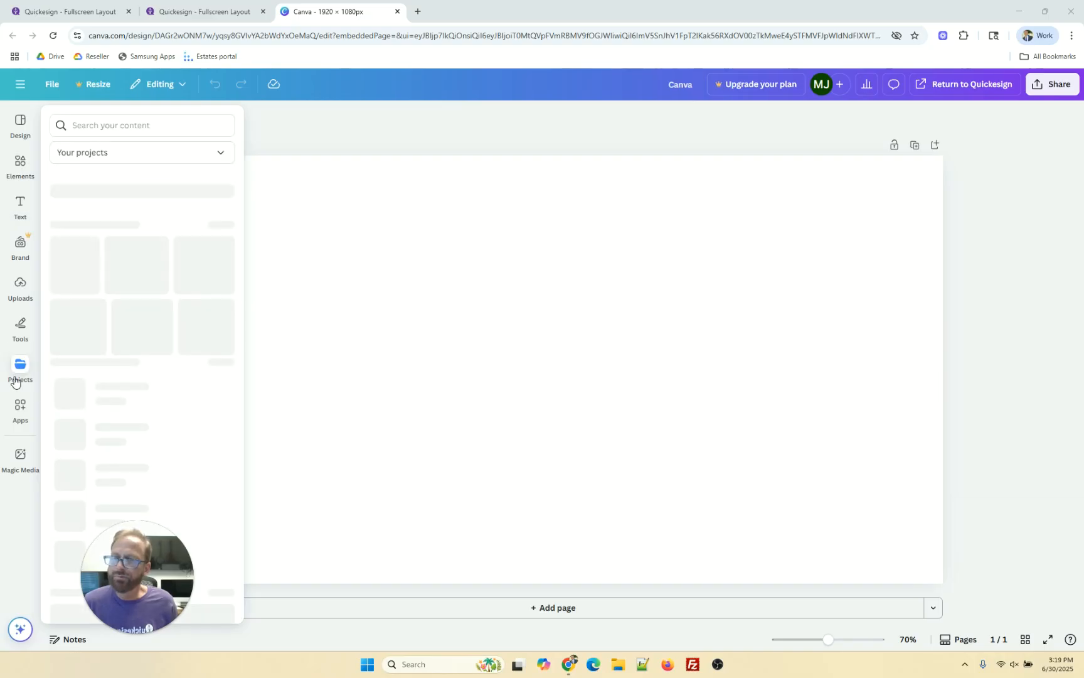